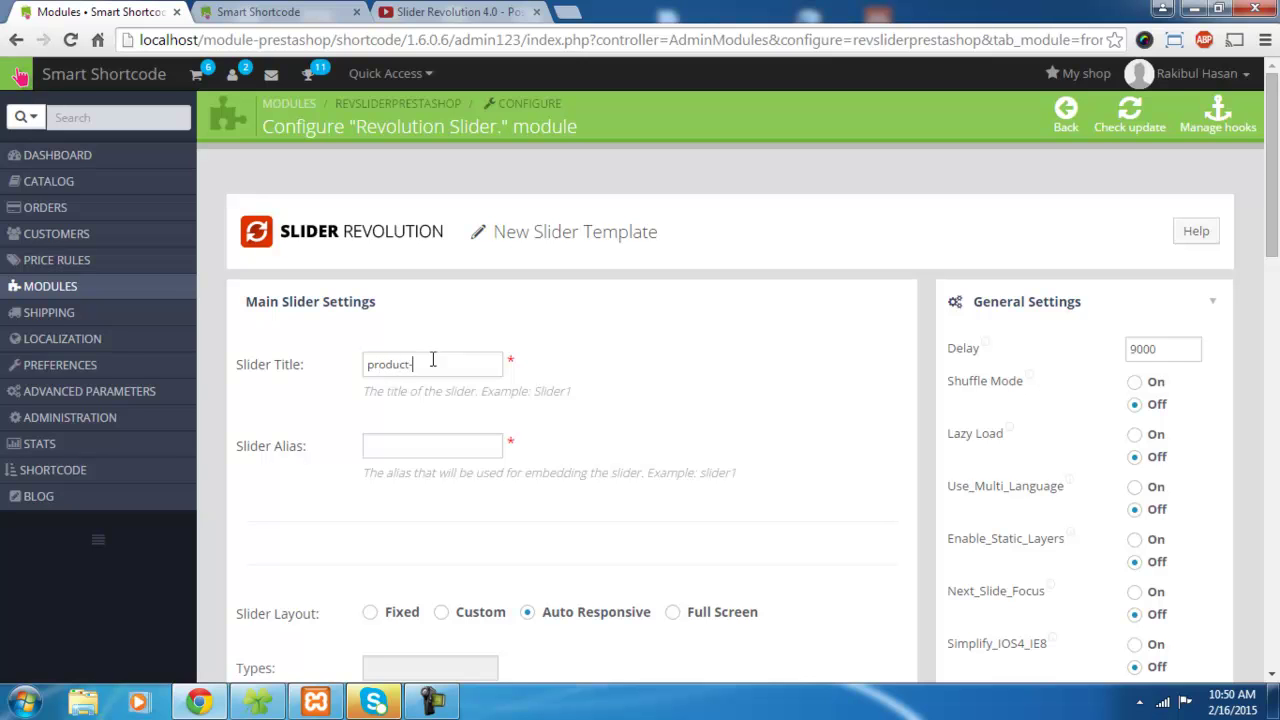
Set both the title and the alias of the new slider template to "product-template"
{"action": "key", "text": "ctrl+a"}
{"action": "key", "text": "ctrl+c"}
{"action": "left_click", "coordinate": [457, 449]}
{"action": "key", "text": "ctrl+v"}
{"action": "scroll", "coordinate": [455, 388], "scroll_direction": "down", "scroll_amount": 2}
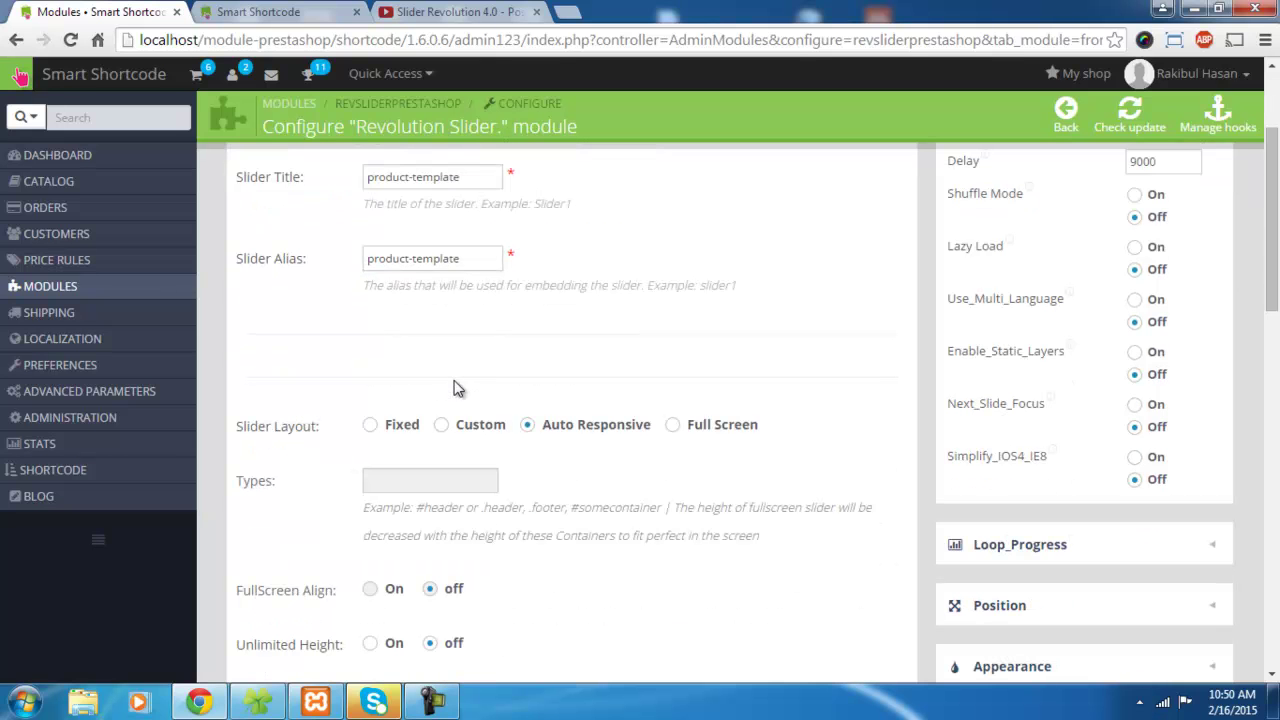
Change the layers grid width of the template and create the template
{"action": "scroll", "coordinate": [463, 387], "scroll_direction": "down", "scroll_amount": 10}
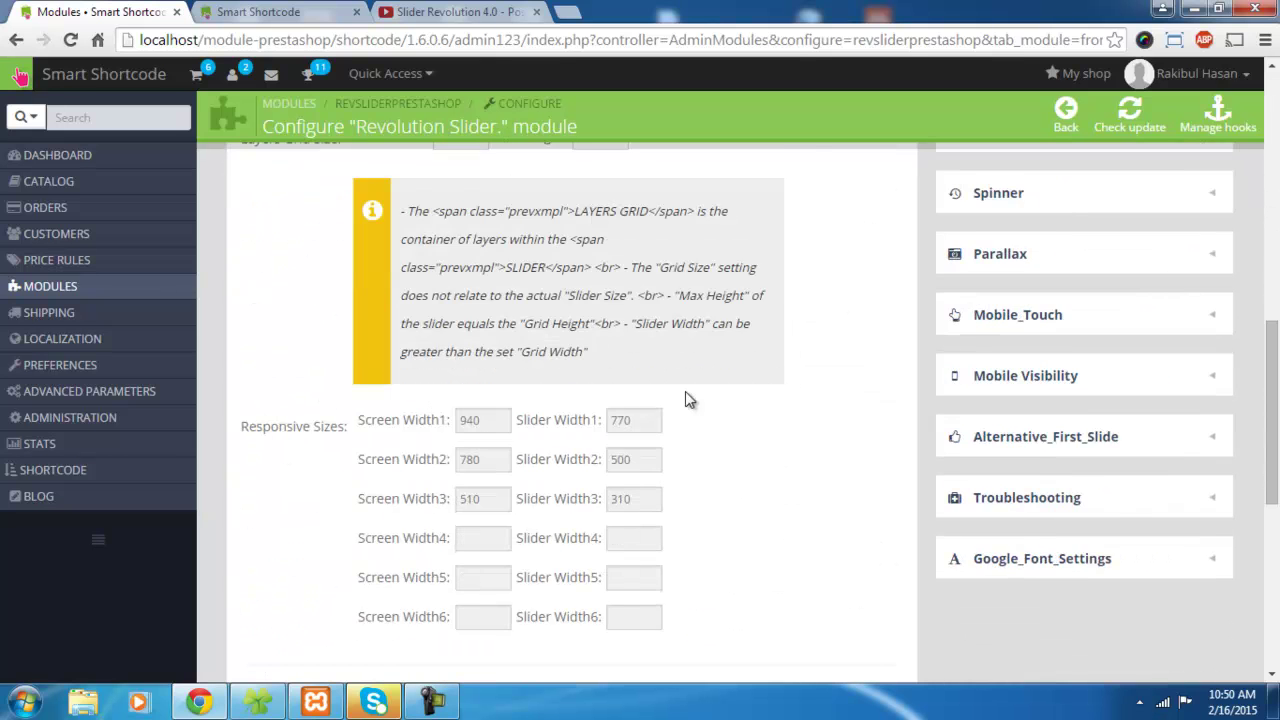
{"action": "scroll", "coordinate": [467, 264], "scroll_direction": "up", "scroll_amount": 4}
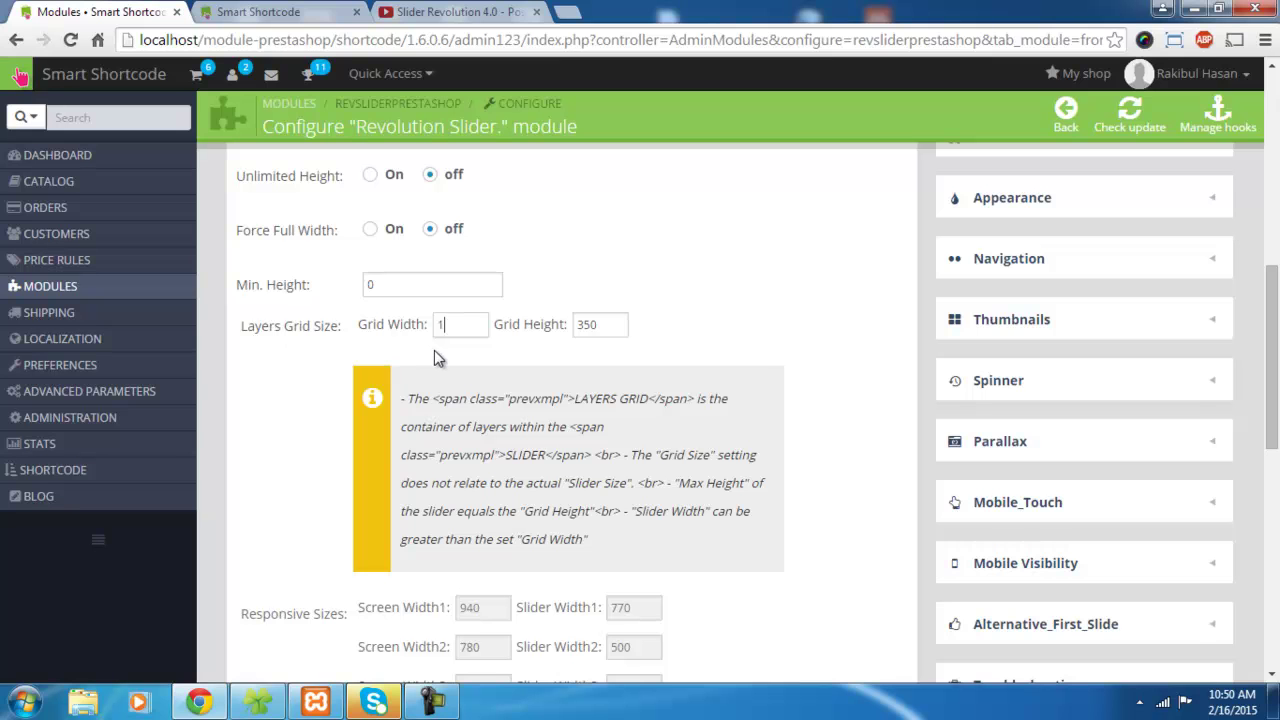
{"action": "type", "text": "0"}
{"action": "scroll", "coordinate": [280, 397], "scroll_direction": "down", "scroll_amount": 8}
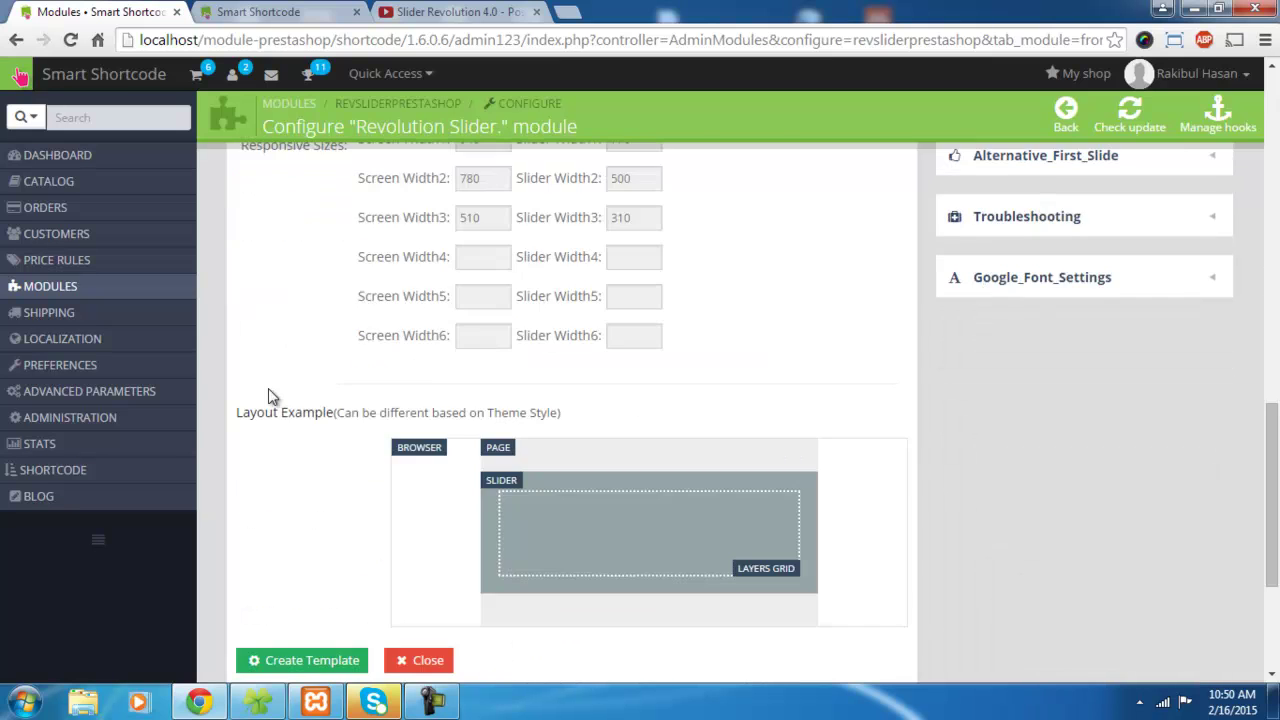
{"action": "left_click", "coordinate": [282, 394]}
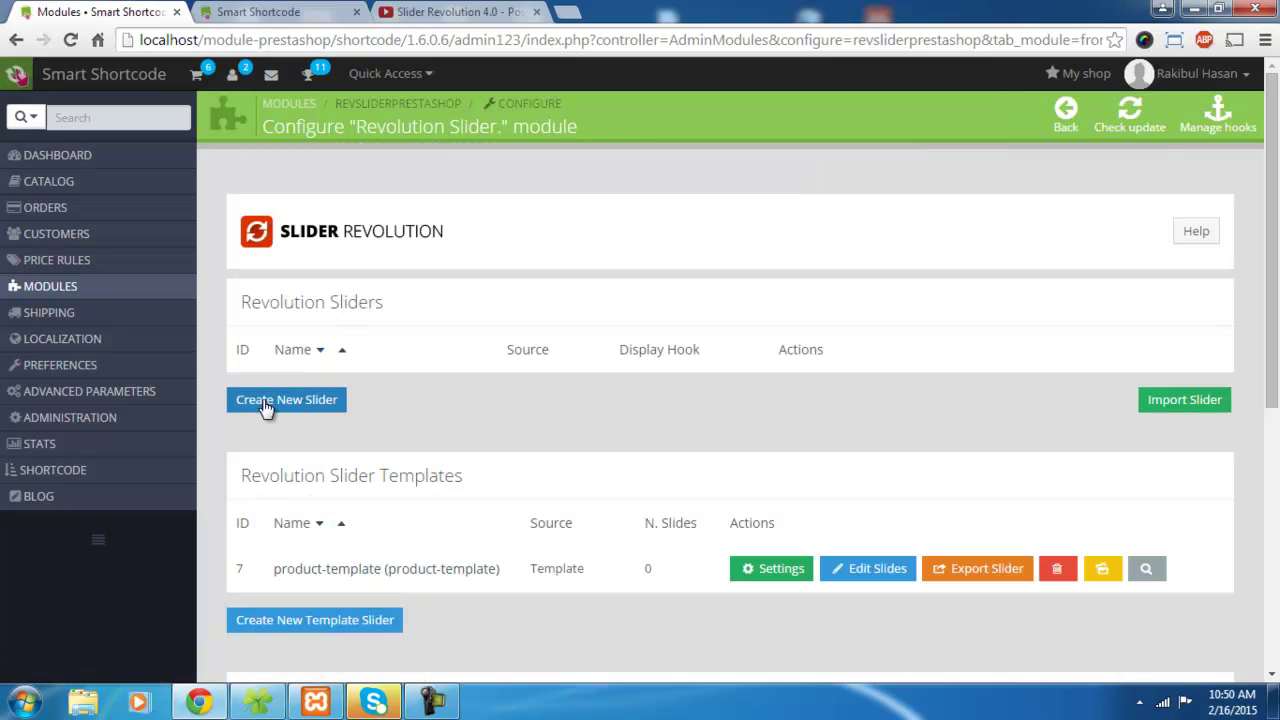
Start a new slider with the title "Special Product" and the alias "special-product"
{"action": "left_click", "coordinate": [265, 403]}
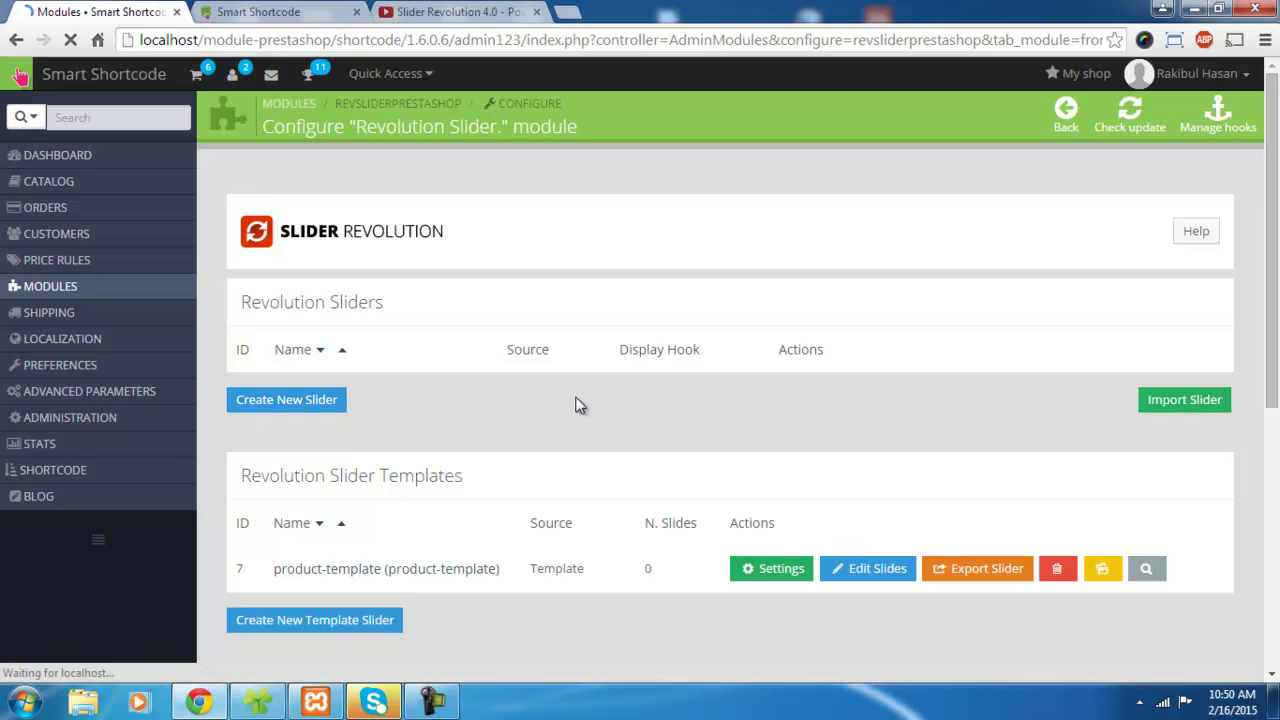
{"action": "left_click", "coordinate": [385, 366]}
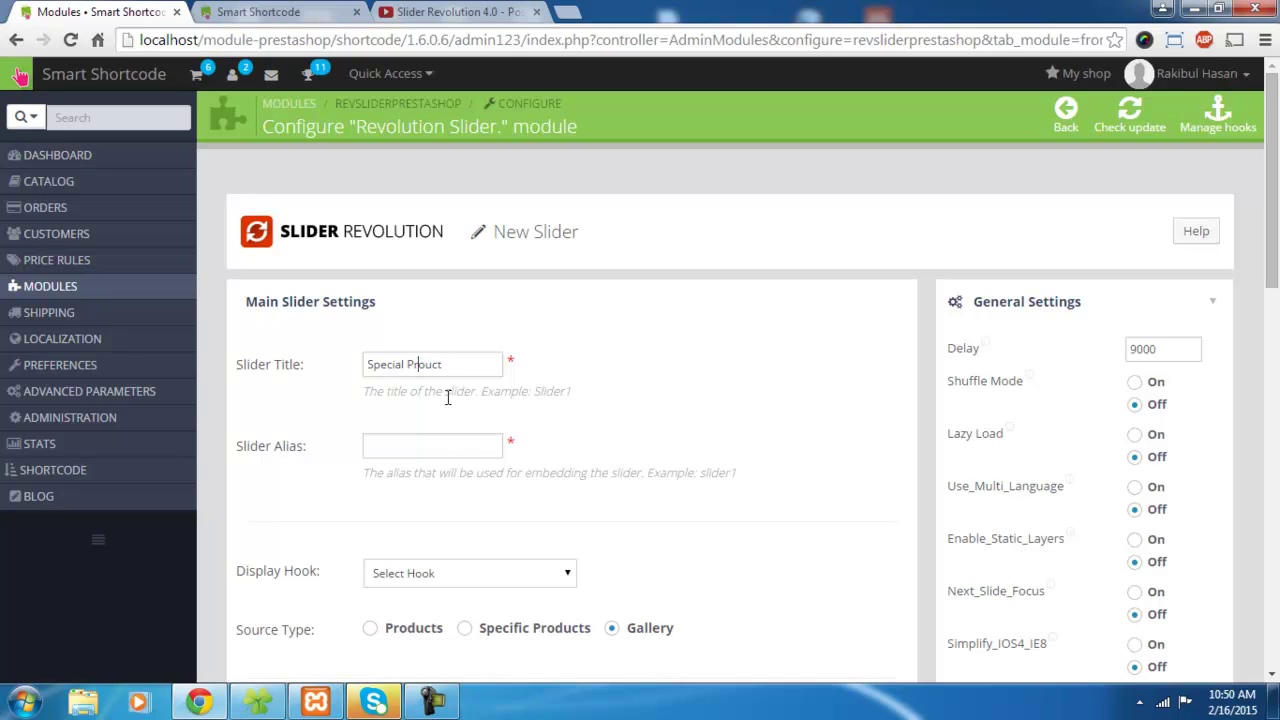
{"action": "left_click_drag", "start_coordinate": [414, 364], "coordinate": [501, 365]}
{"action": "type", "text": "ro"}
{"action": "left_click", "coordinate": [403, 440]}
{"action": "type", "text": "Special Produ c"}
{"action": "type", "text": "ct"}
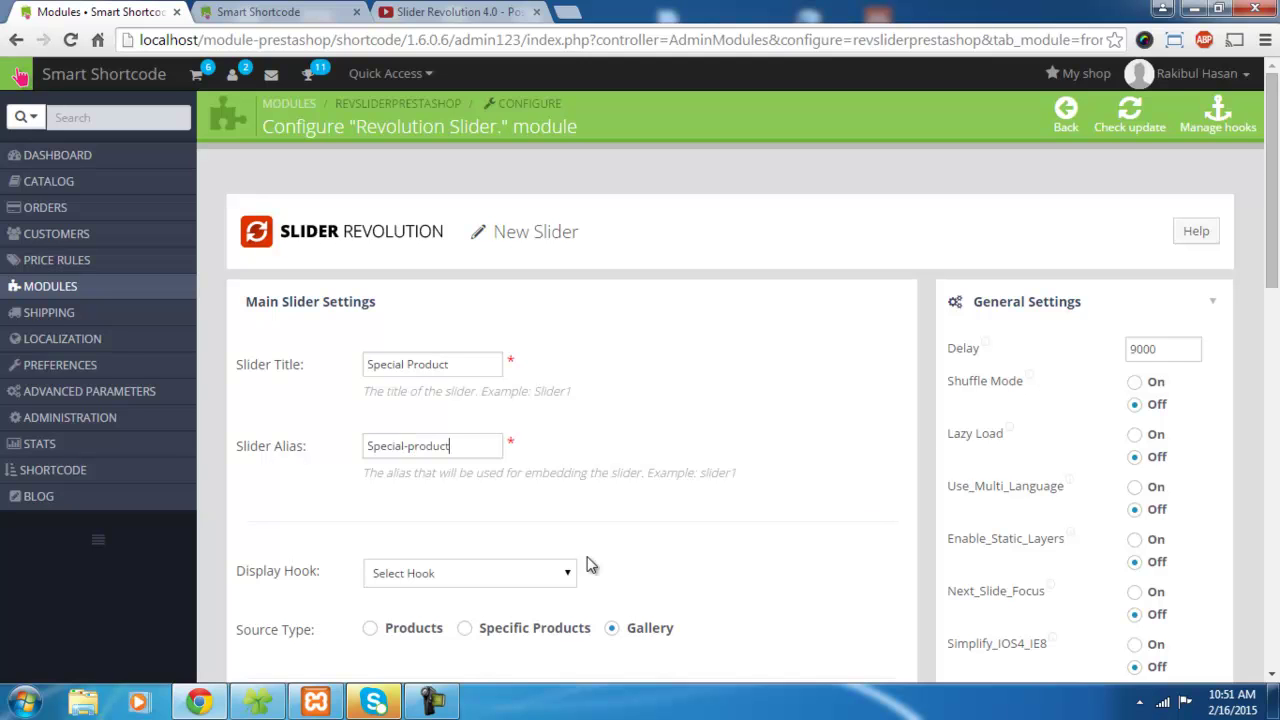
{"action": "type", "text": "s"}
Set the display hook of the slider to displayTopColumn
{"action": "scroll", "coordinate": [549, 457], "scroll_direction": "down", "scroll_amount": 3}
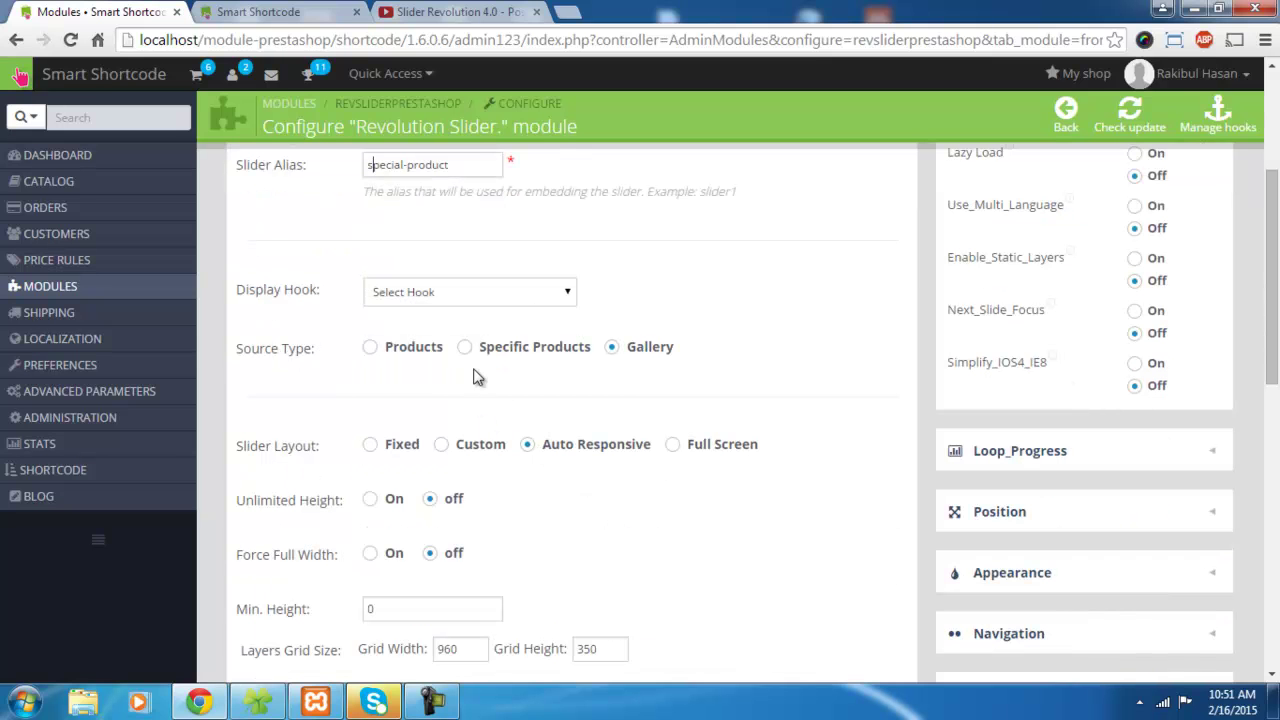
{"action": "left_click", "coordinate": [485, 300]}
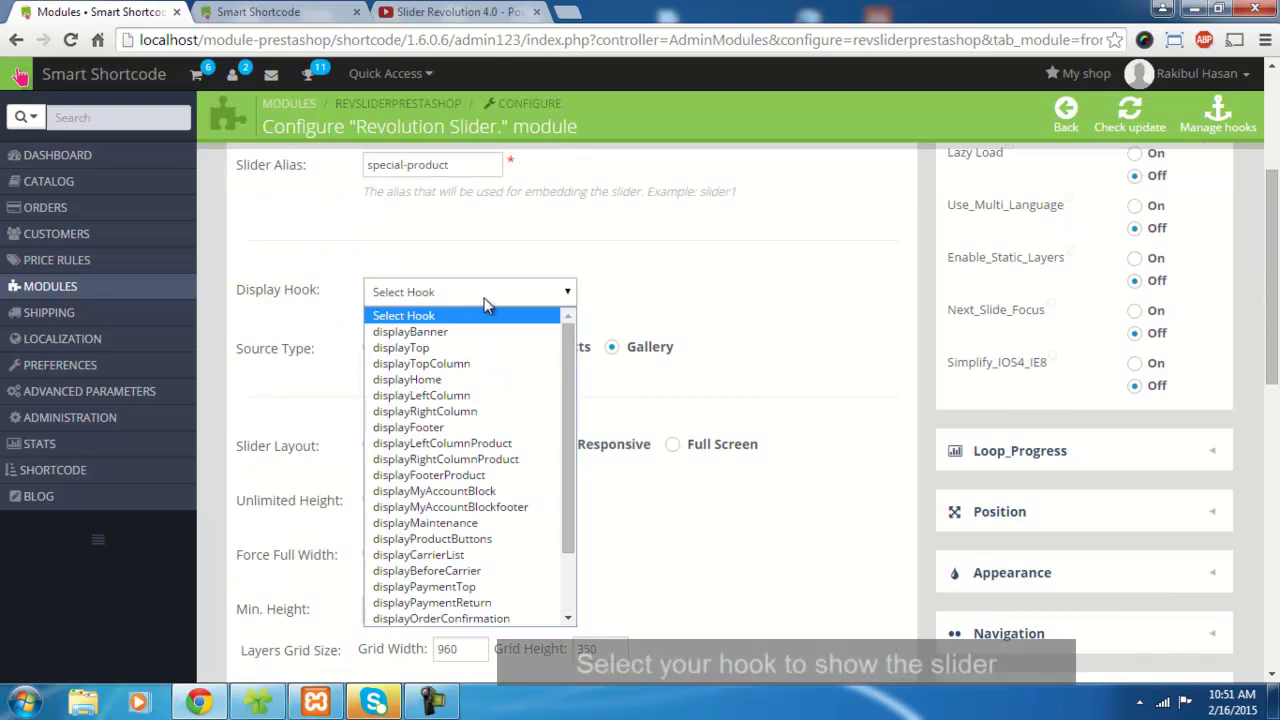
{"action": "left_click", "coordinate": [485, 365]}
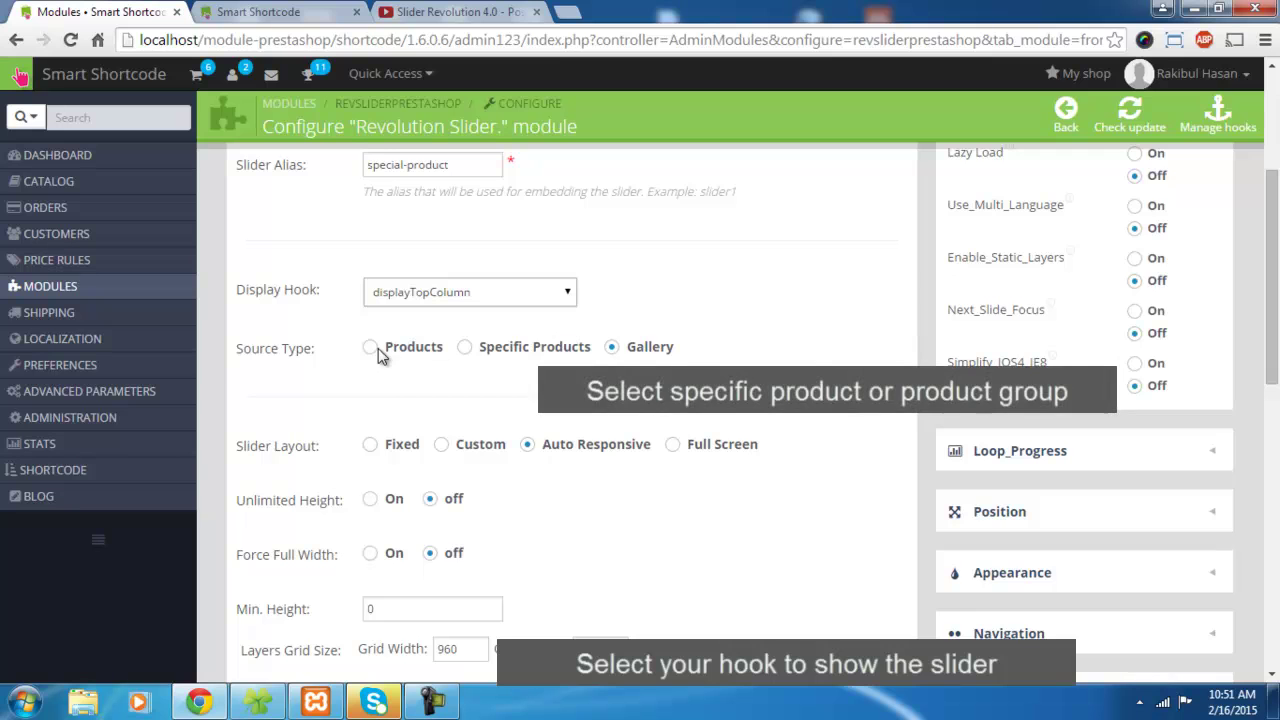
Set the slider's source type to Products and select the Women, Tops and T-shirts categories
{"action": "left_click", "coordinate": [371, 347]}
{"action": "double_click", "coordinate": [440, 348]}
{"action": "left_click", "coordinate": [488, 349]}
{"action": "left_click", "coordinate": [400, 397]}
{"action": "left_click", "coordinate": [373, 347]}
{"action": "left_click", "coordinate": [412, 405]}
{"action": "scroll", "coordinate": [551, 477], "scroll_direction": "down", "scroll_amount": 1}
{"action": "left_click", "coordinate": [428, 465]}
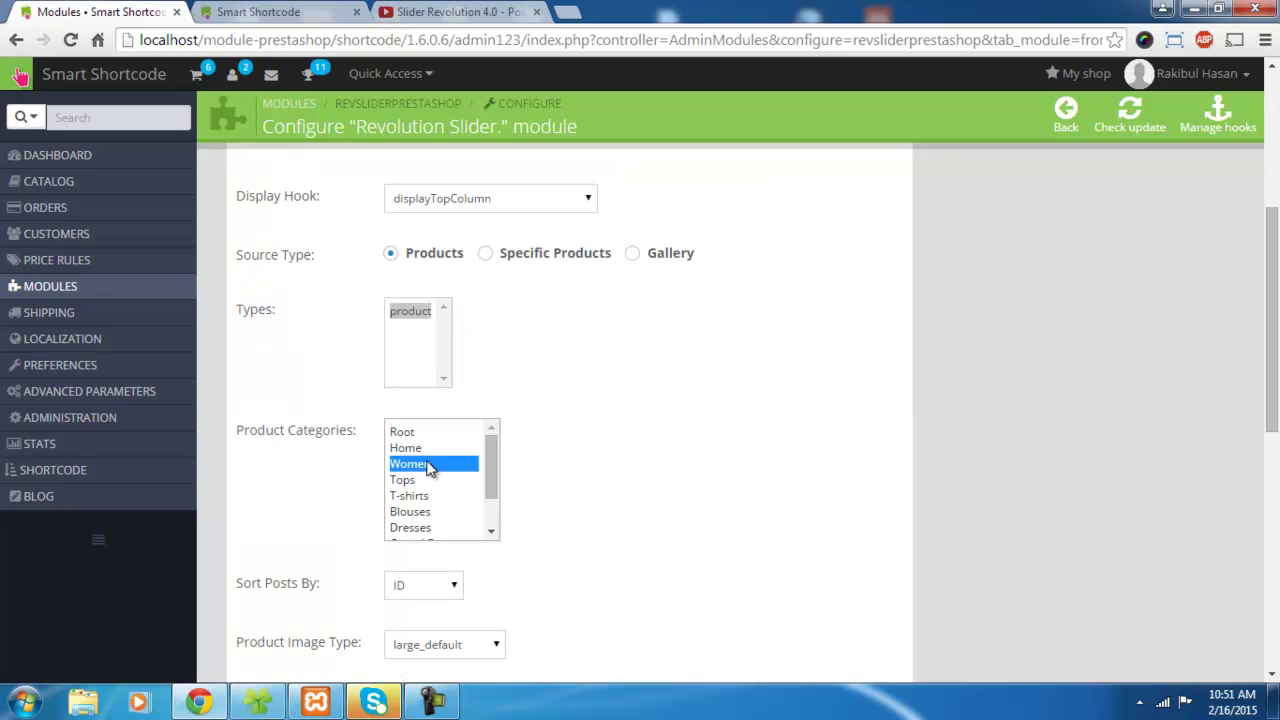
{"action": "left_click_drag", "start_coordinate": [430, 485], "coordinate": [440, 513]}
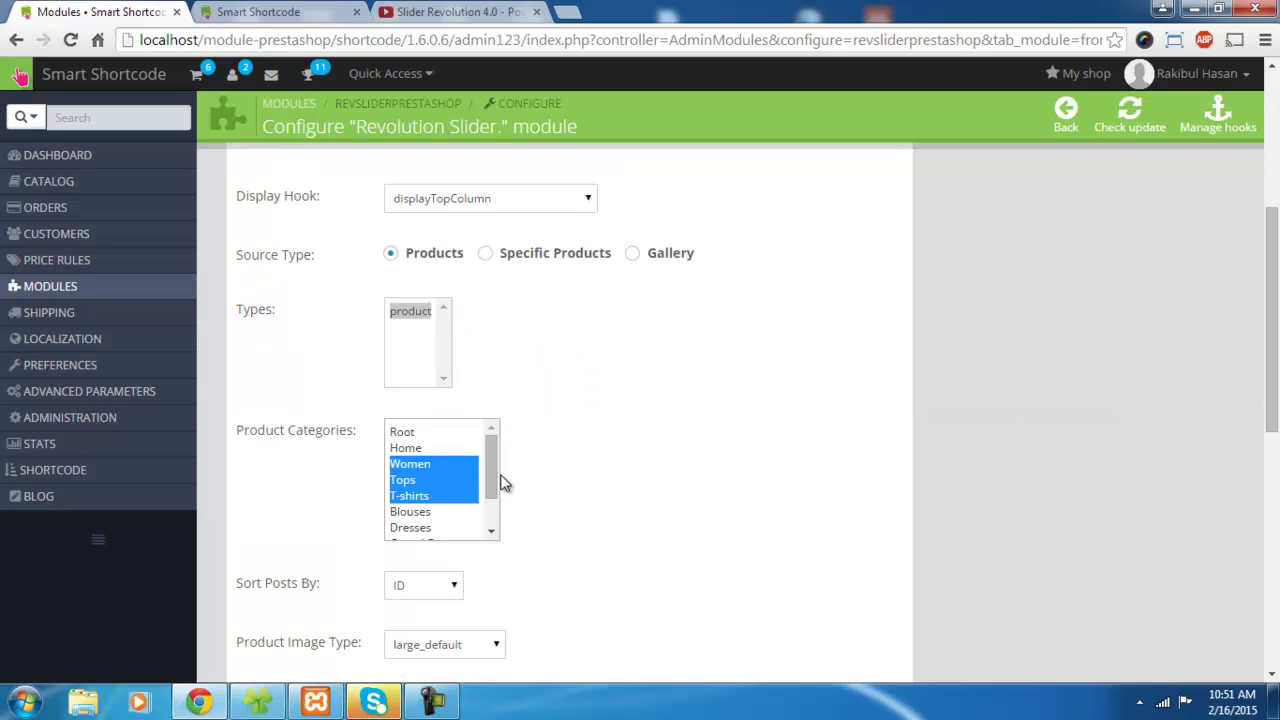
Create the slider with the large_default product image type and product-template as its template slider
{"action": "scroll", "coordinate": [648, 478], "scroll_direction": "down", "scroll_amount": 4}
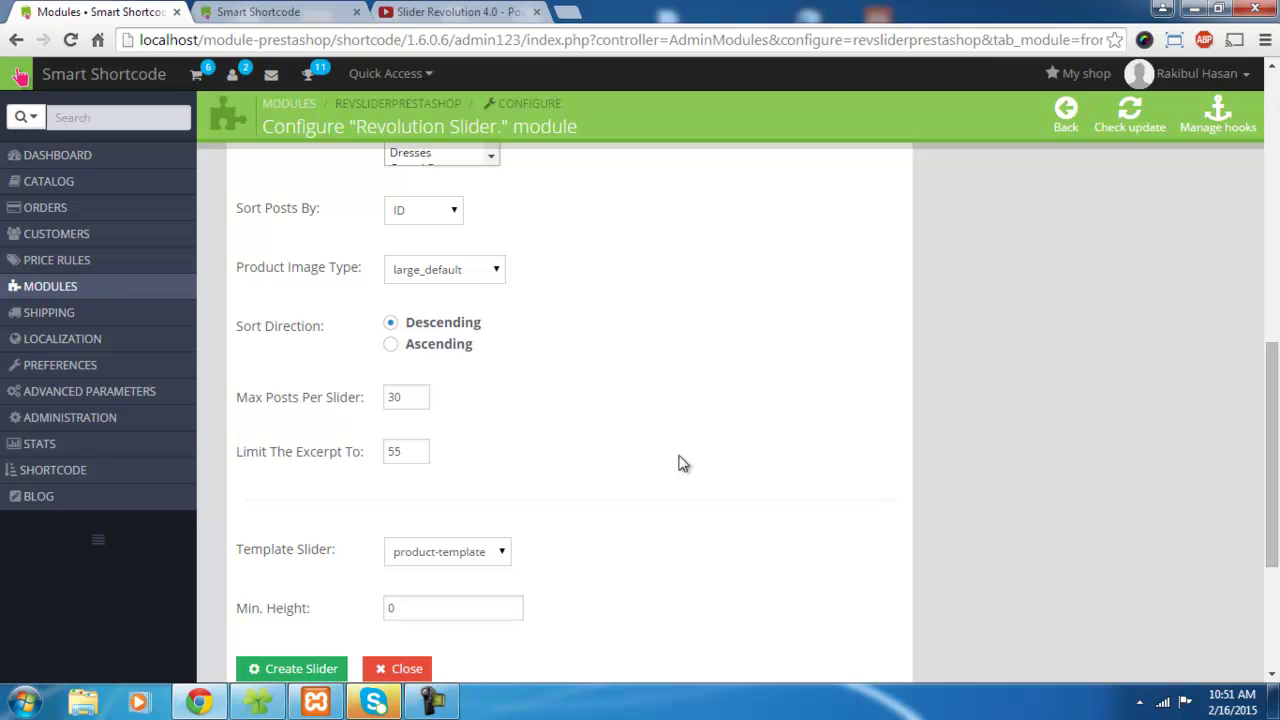
{"action": "left_click", "coordinate": [439, 273]}
{"action": "left_click", "coordinate": [439, 273]}
{"action": "scroll", "coordinate": [500, 420], "scroll_direction": "down", "scroll_amount": 2}
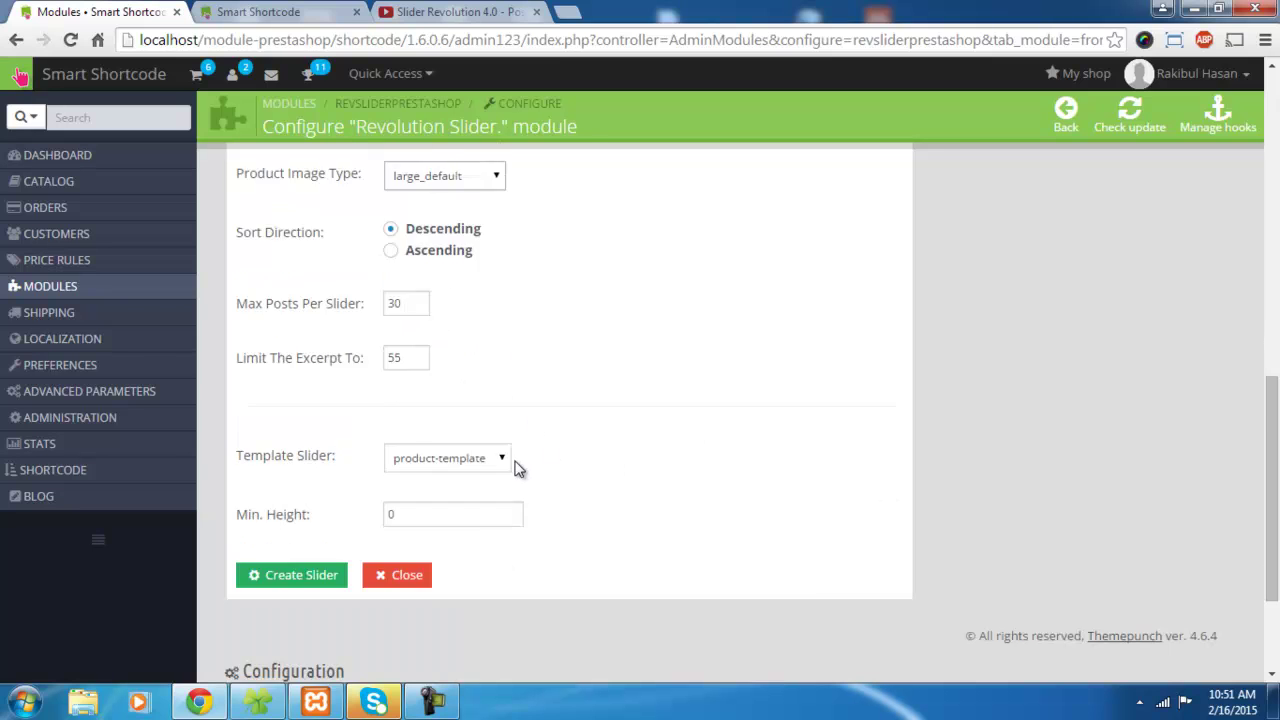
{"action": "left_click", "coordinate": [435, 362]}
{"action": "left_click", "coordinate": [447, 388]}
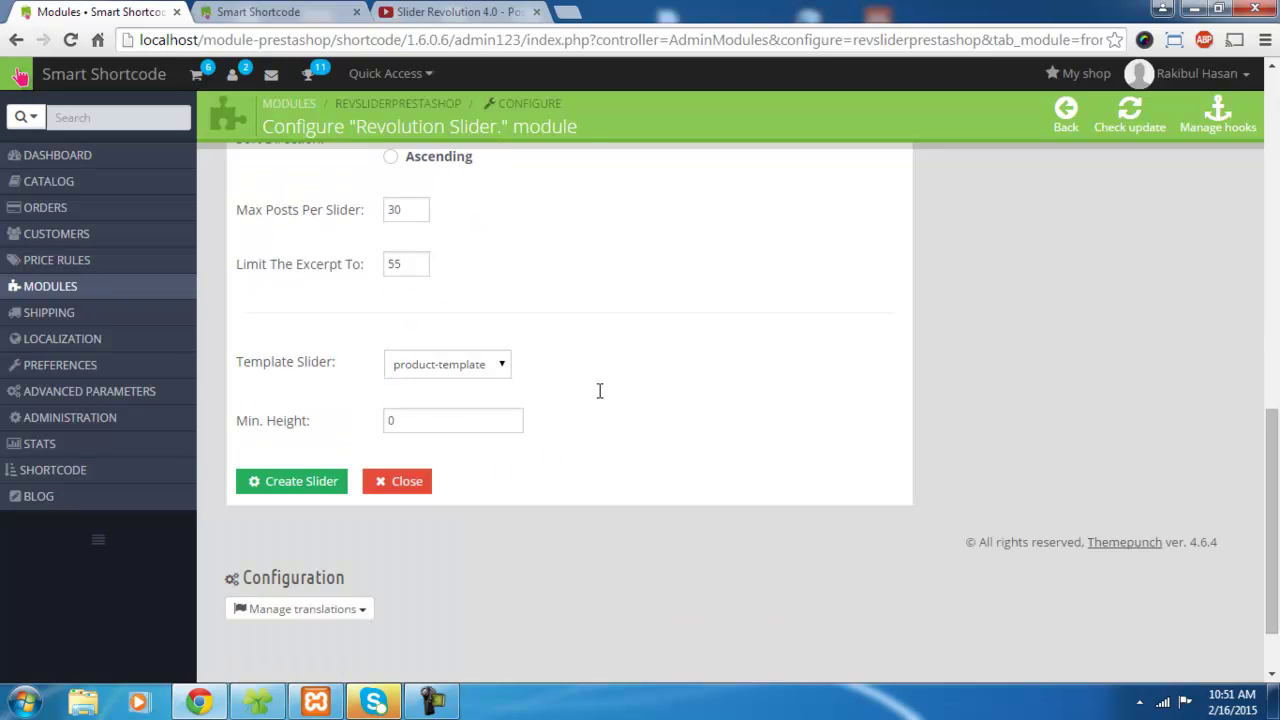
{"action": "left_click", "coordinate": [289, 482]}
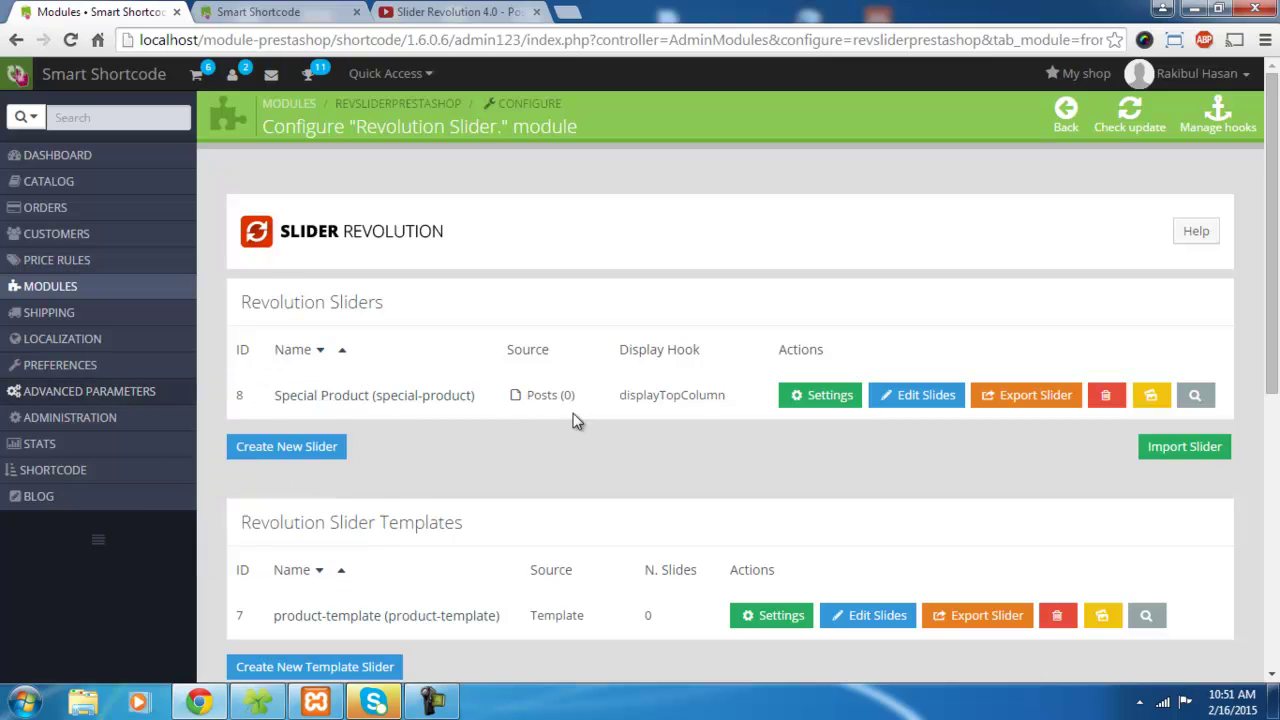
Reopen the Special Product slider settings, select the Women, Tops and T-shirts categories, and save and close the settings
{"action": "left_click", "coordinate": [842, 405]}
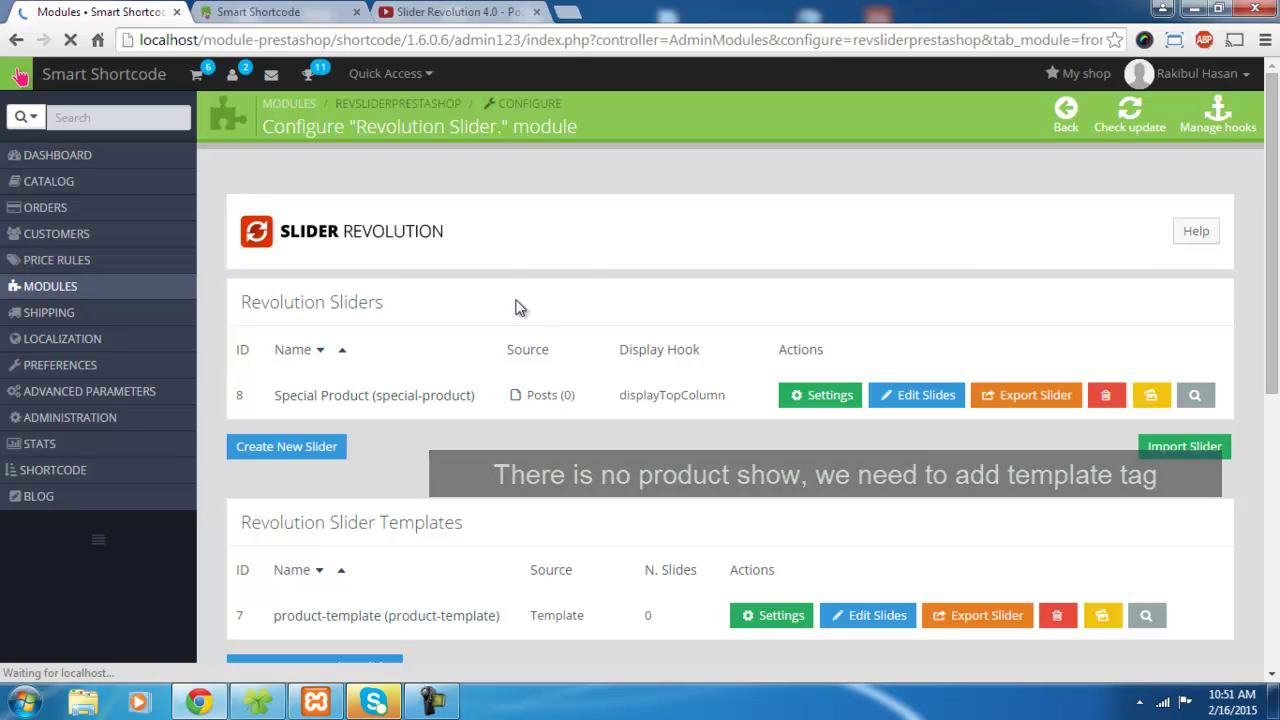
{"action": "scroll", "coordinate": [534, 306], "scroll_direction": "down", "scroll_amount": 3}
{"action": "left_click_drag", "start_coordinate": [430, 464], "coordinate": [413, 507]}
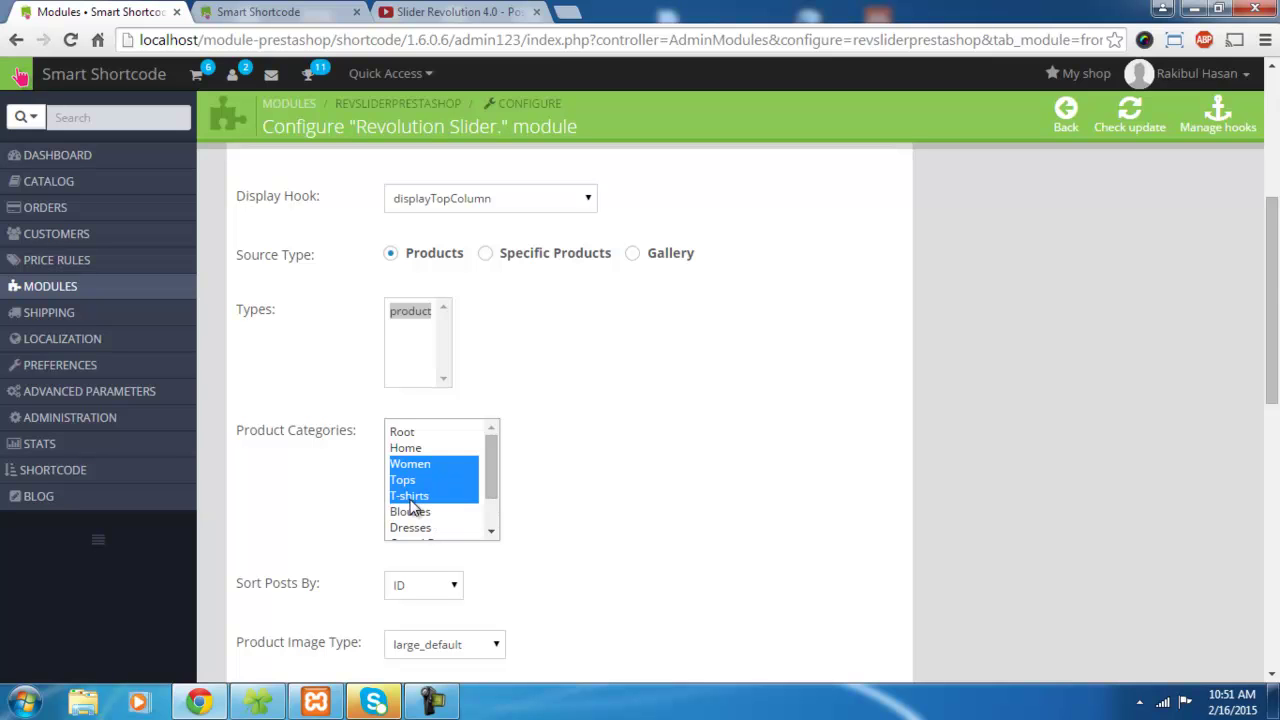
{"action": "scroll", "coordinate": [286, 491], "scroll_direction": "down", "scroll_amount": 8}
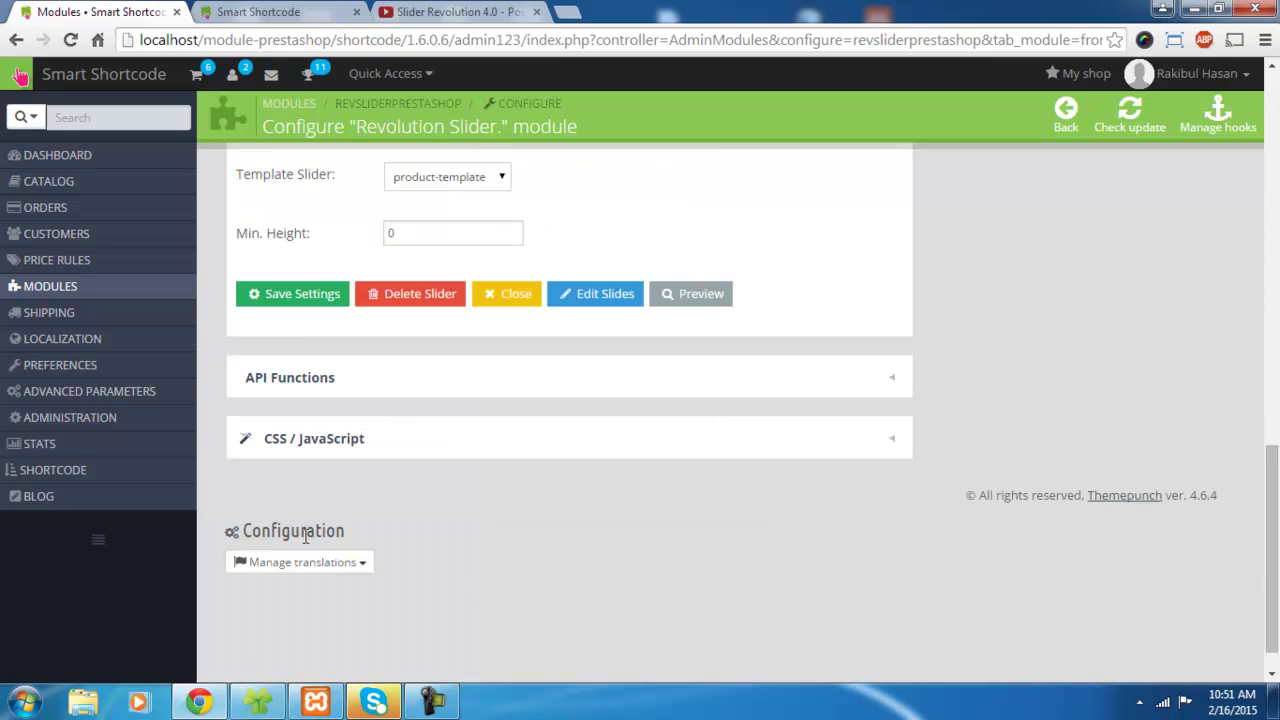
{"action": "left_click", "coordinate": [285, 296]}
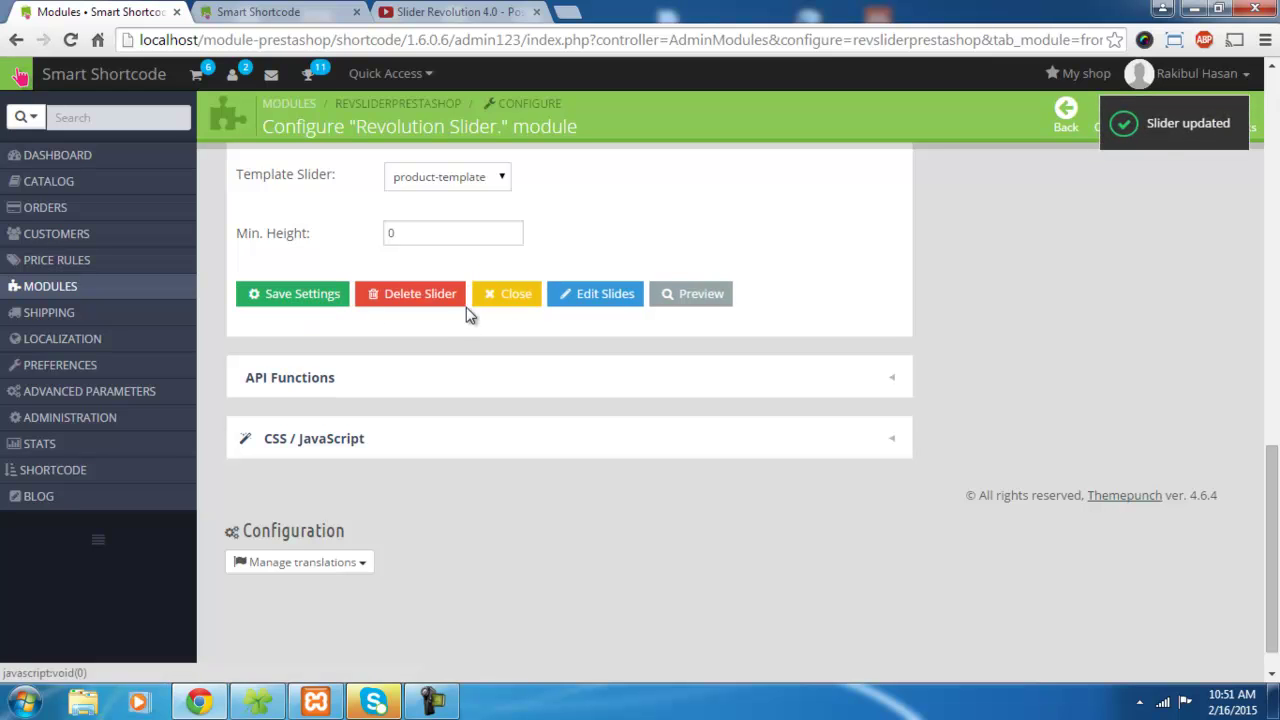
{"action": "left_click", "coordinate": [506, 298]}
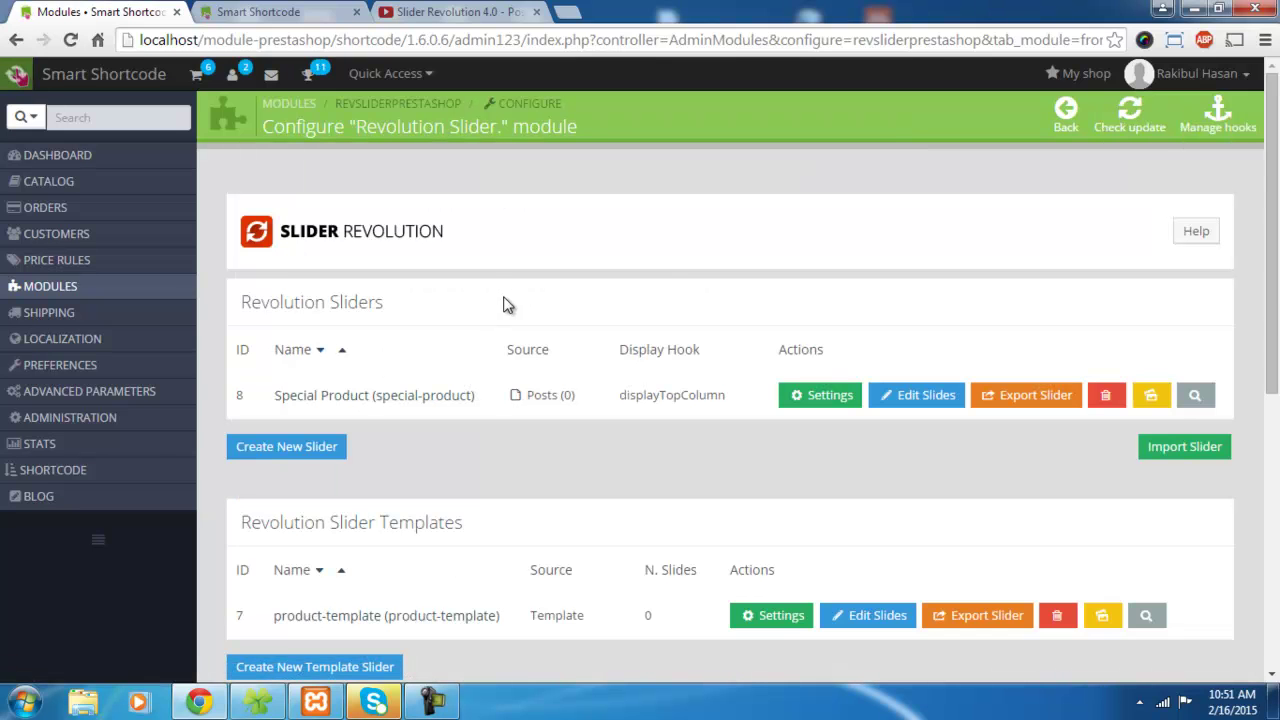
Add a new transparent slide to the product-template slider template and open that slide for editing
{"action": "scroll", "coordinate": [530, 320], "scroll_direction": "down", "scroll_amount": 3}
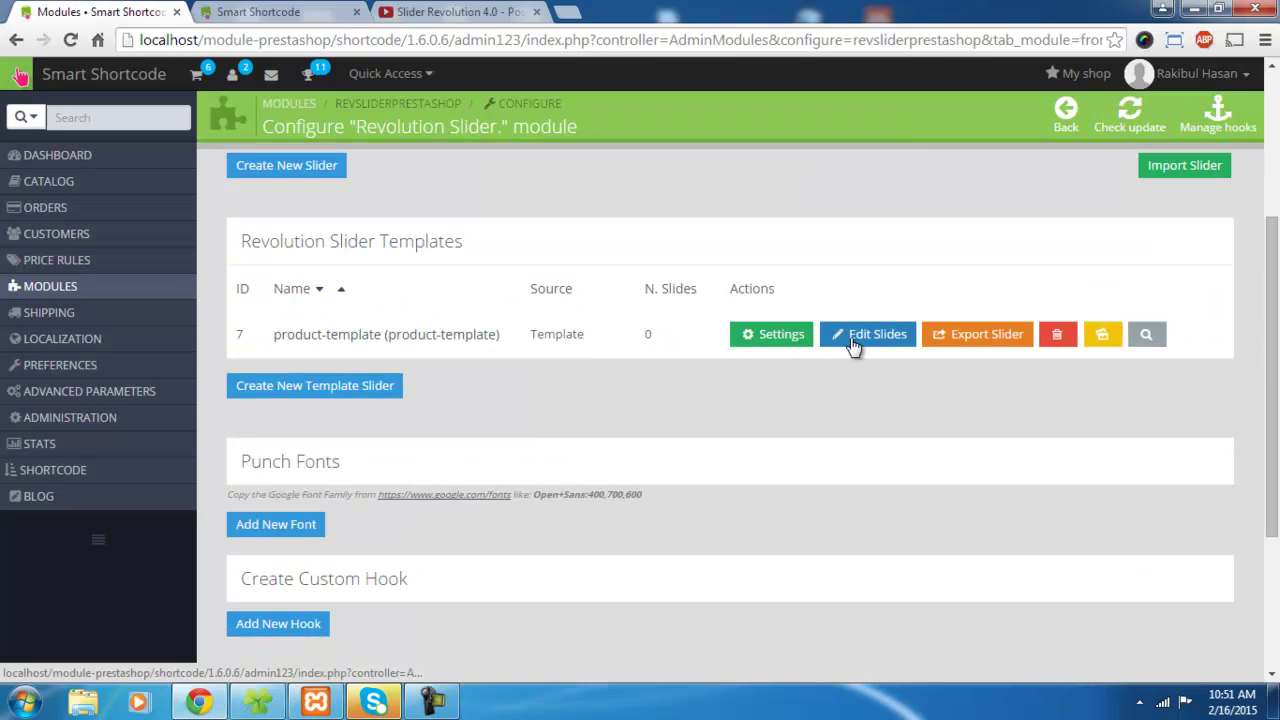
{"action": "left_click", "coordinate": [758, 340]}
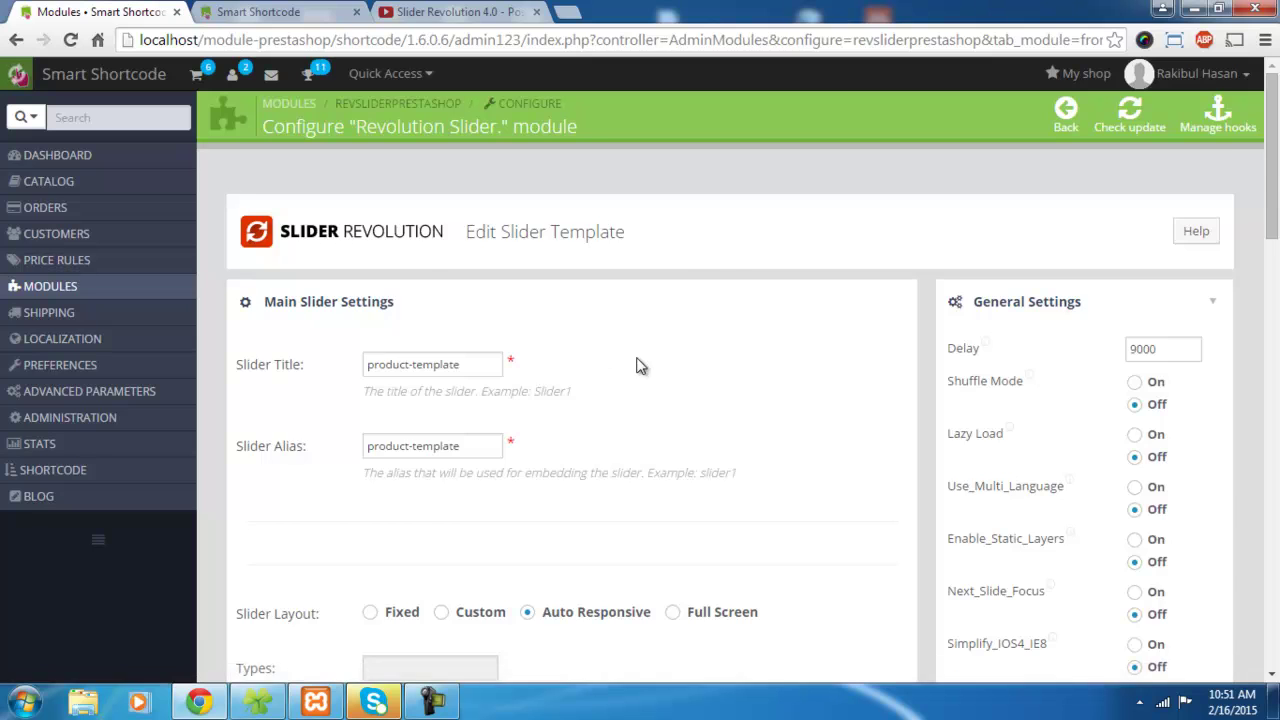
{"action": "scroll", "coordinate": [636, 365], "scroll_direction": "down", "scroll_amount": 4}
{"action": "scroll", "coordinate": [643, 370], "scroll_direction": "down", "scroll_amount": 9}
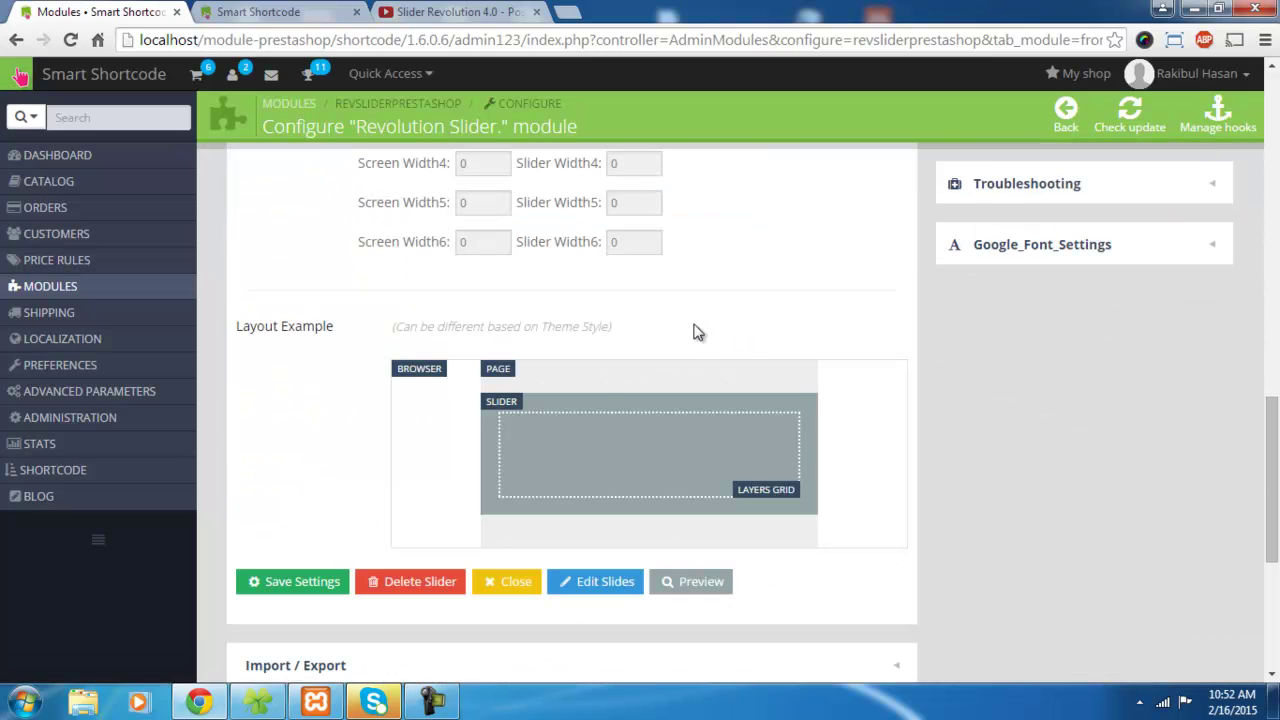
{"action": "left_click", "coordinate": [594, 579]}
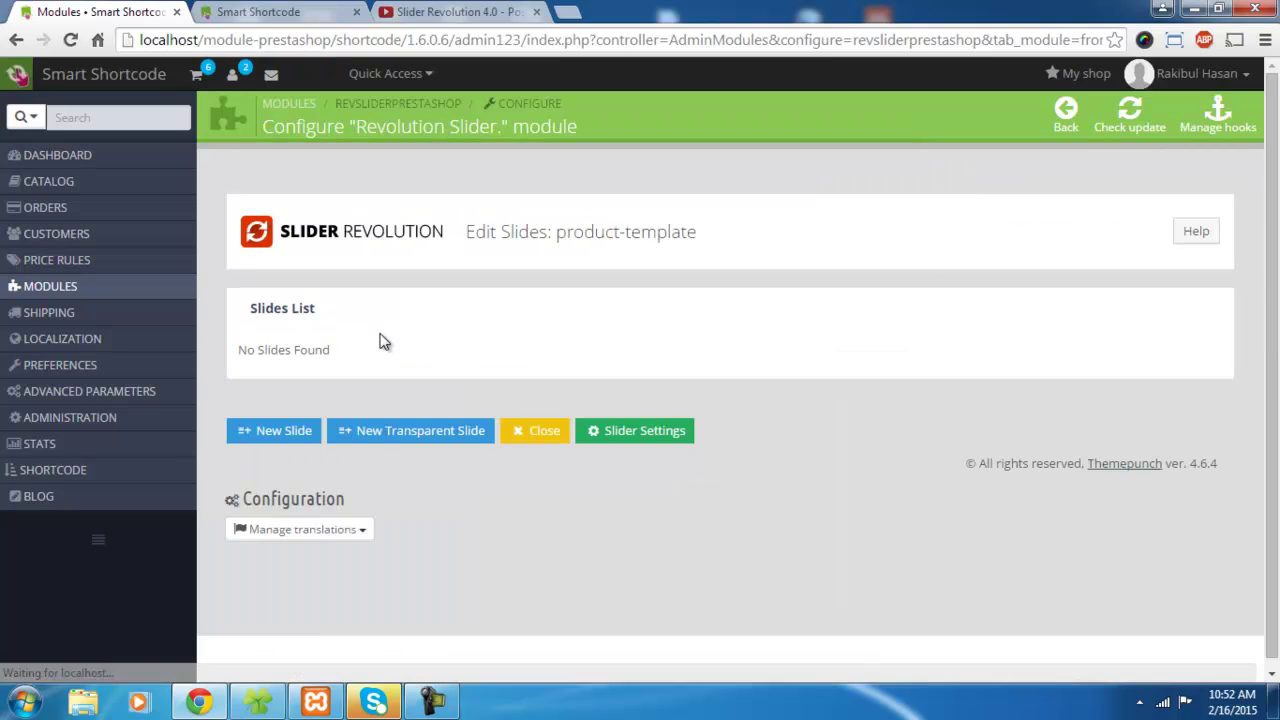
{"action": "left_click", "coordinate": [400, 432]}
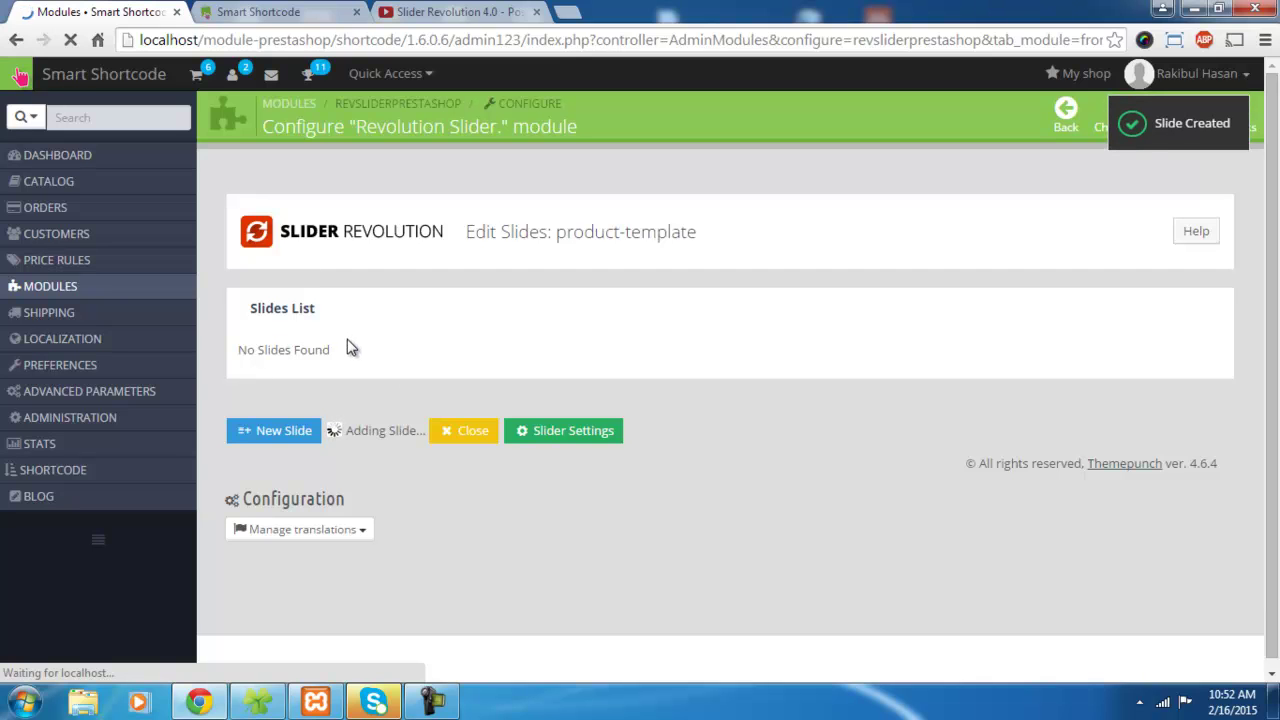
{"action": "left_click", "coordinate": [371, 394]}
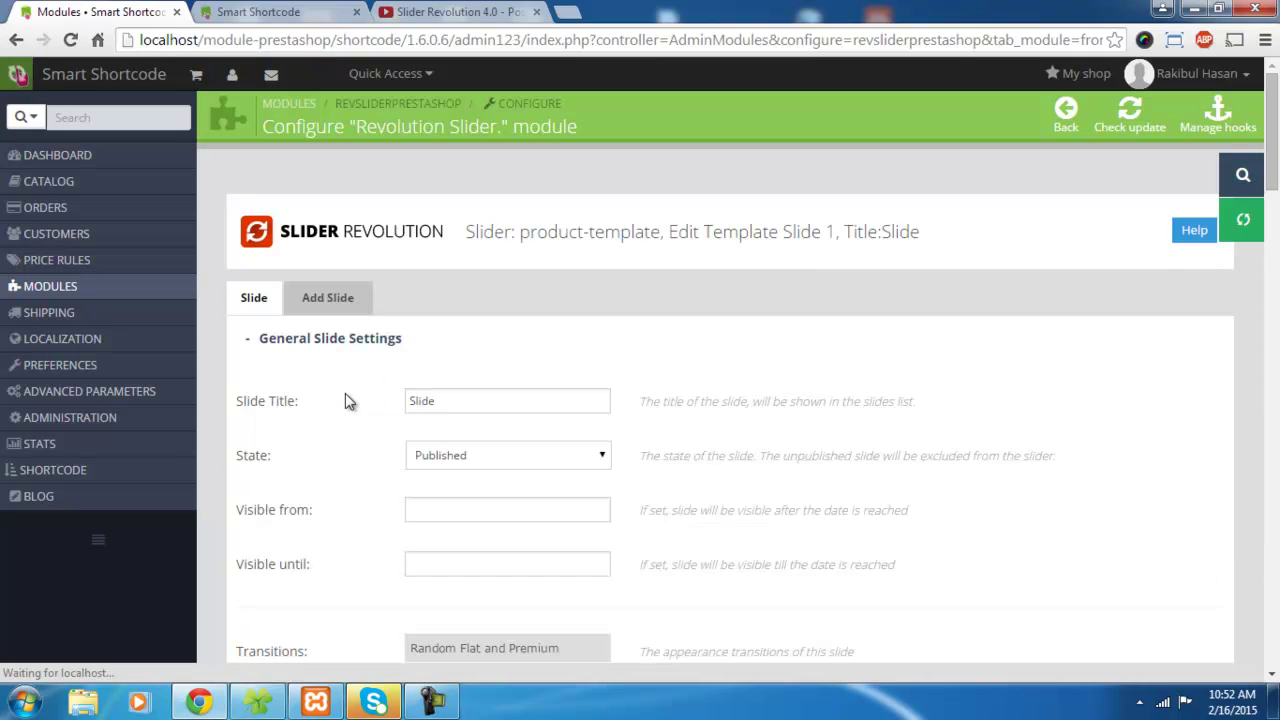
Add a text layer to the template slide and move it to about X 38, Y 47
{"action": "scroll", "coordinate": [449, 350], "scroll_direction": "down", "scroll_amount": 10}
{"action": "scroll", "coordinate": [451, 363], "scroll_direction": "down", "scroll_amount": 5}
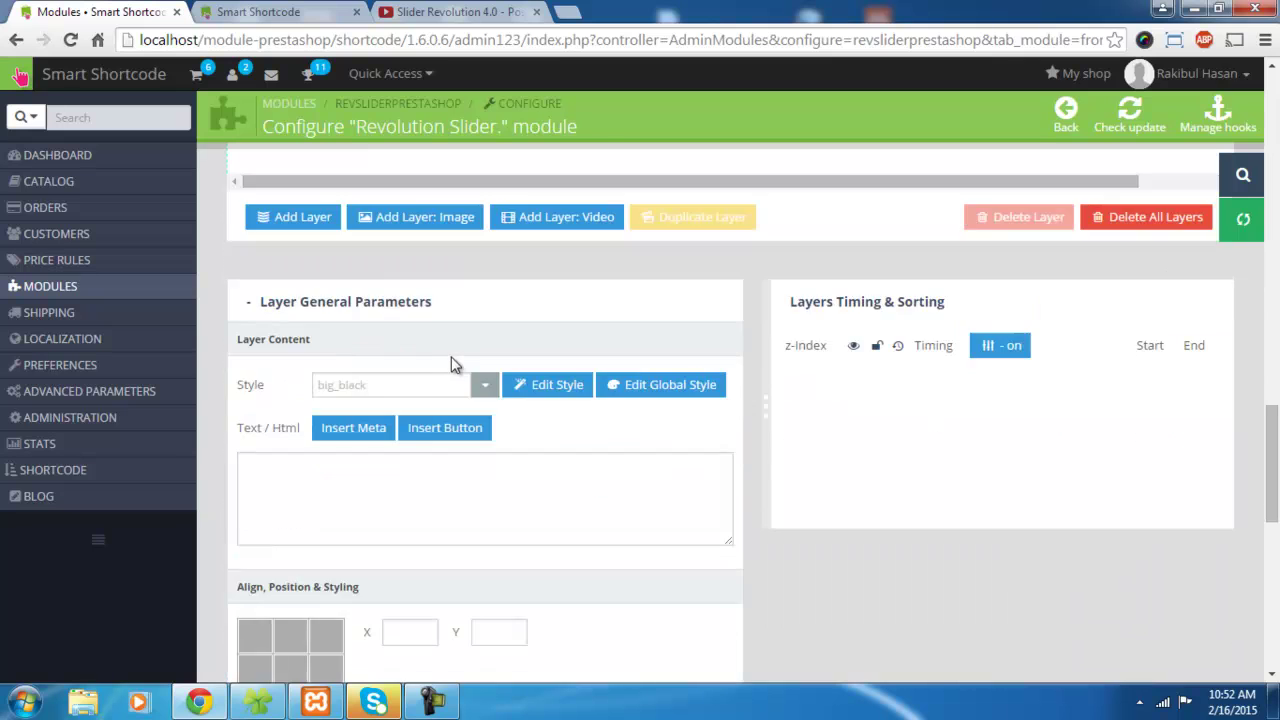
{"action": "scroll", "coordinate": [337, 417], "scroll_direction": "up", "scroll_amount": 4}
{"action": "left_click", "coordinate": [290, 592]}
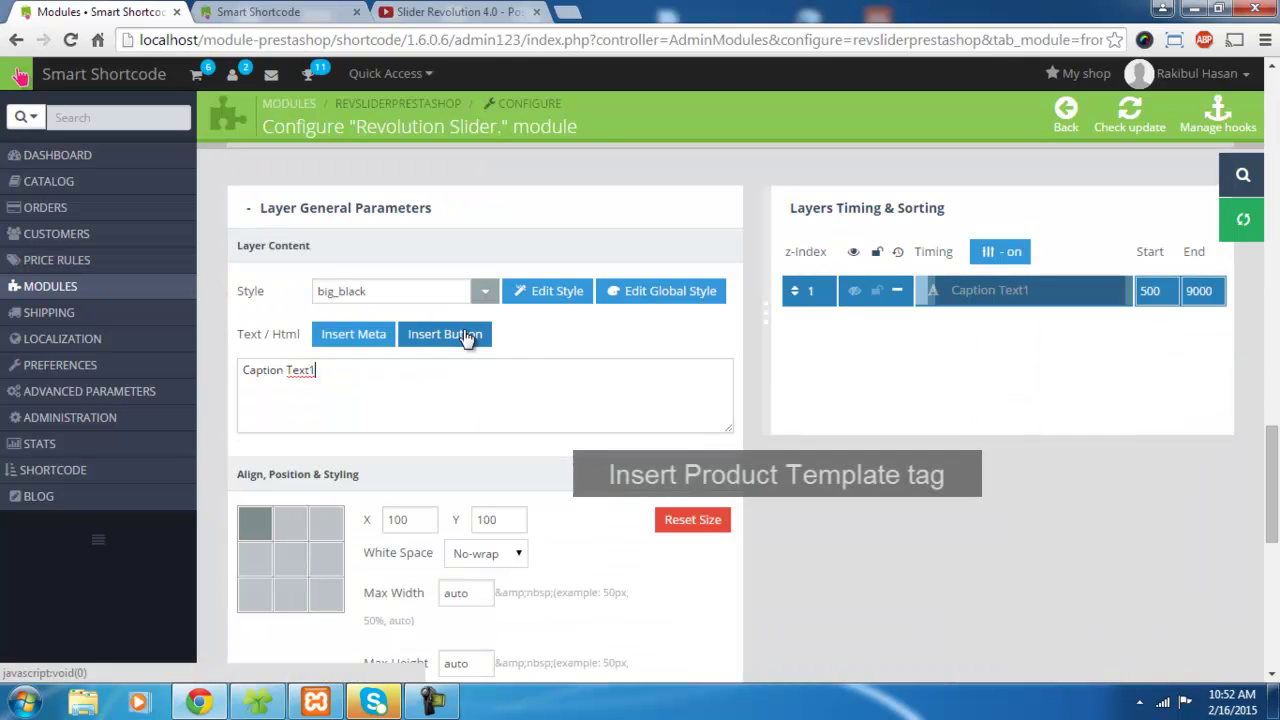
{"action": "scroll", "coordinate": [446, 400], "scroll_direction": "up", "scroll_amount": 4}
{"action": "left_click_drag", "start_coordinate": [404, 251], "coordinate": [670, 207]}
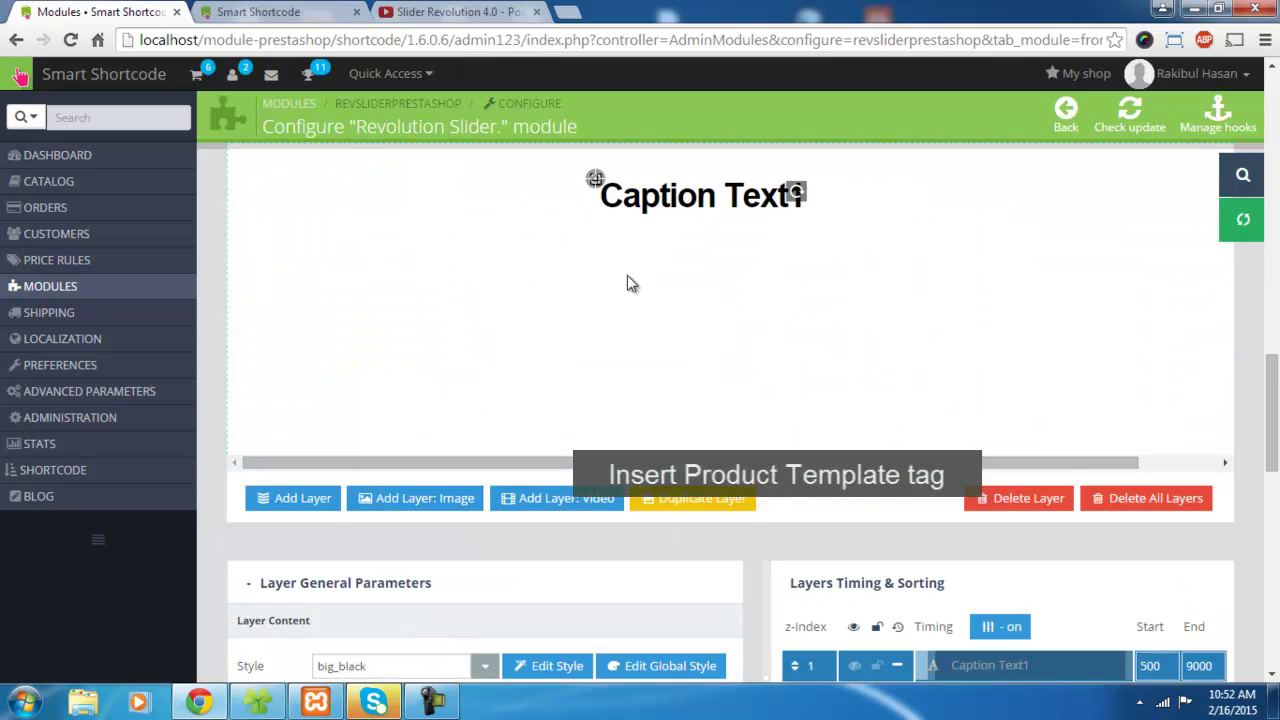
{"action": "scroll", "coordinate": [629, 283], "scroll_direction": "up", "scroll_amount": 4}
Replace the text layer's default caption with the product name placeholder %title%
{"action": "left_click_drag", "start_coordinate": [652, 568], "coordinate": [152, 567]}
{"action": "scroll", "coordinate": [617, 329], "scroll_direction": "down", "scroll_amount": 3}
{"action": "scroll", "coordinate": [447, 405], "scroll_direction": "down", "scroll_amount": 3}
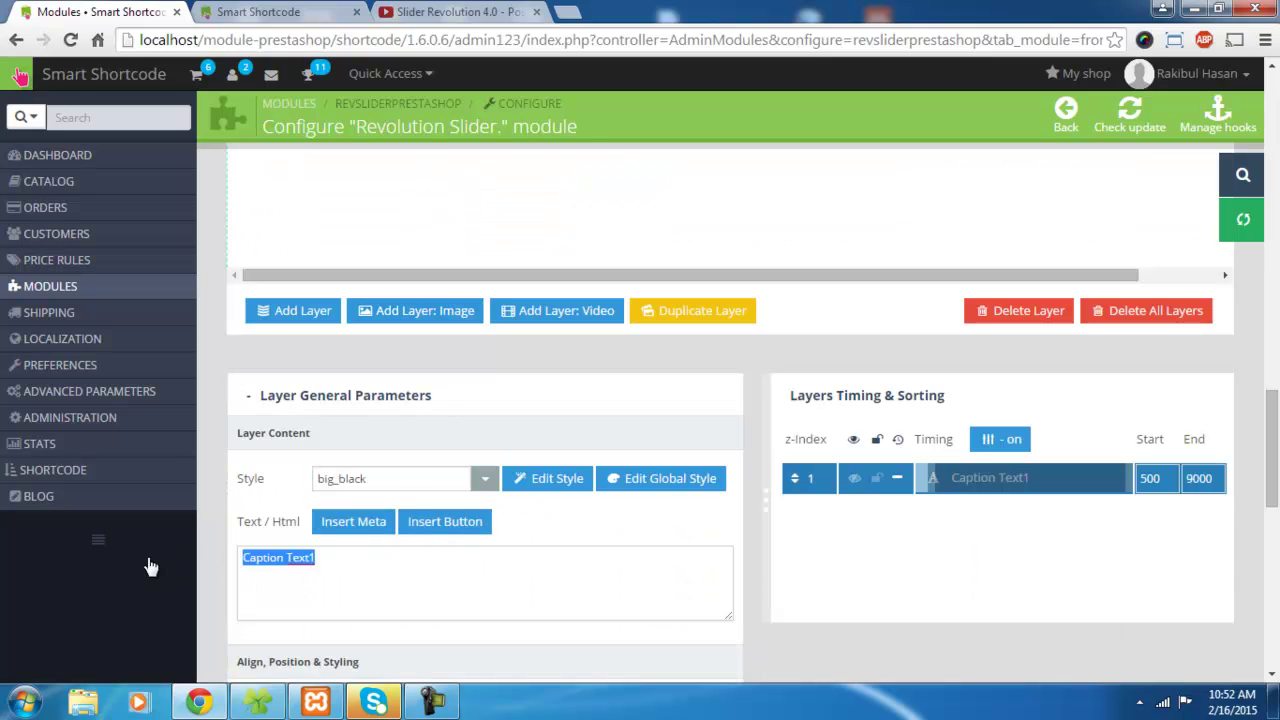
{"action": "key", "text": "BackSpace"}
{"action": "left_click", "coordinate": [362, 525]}
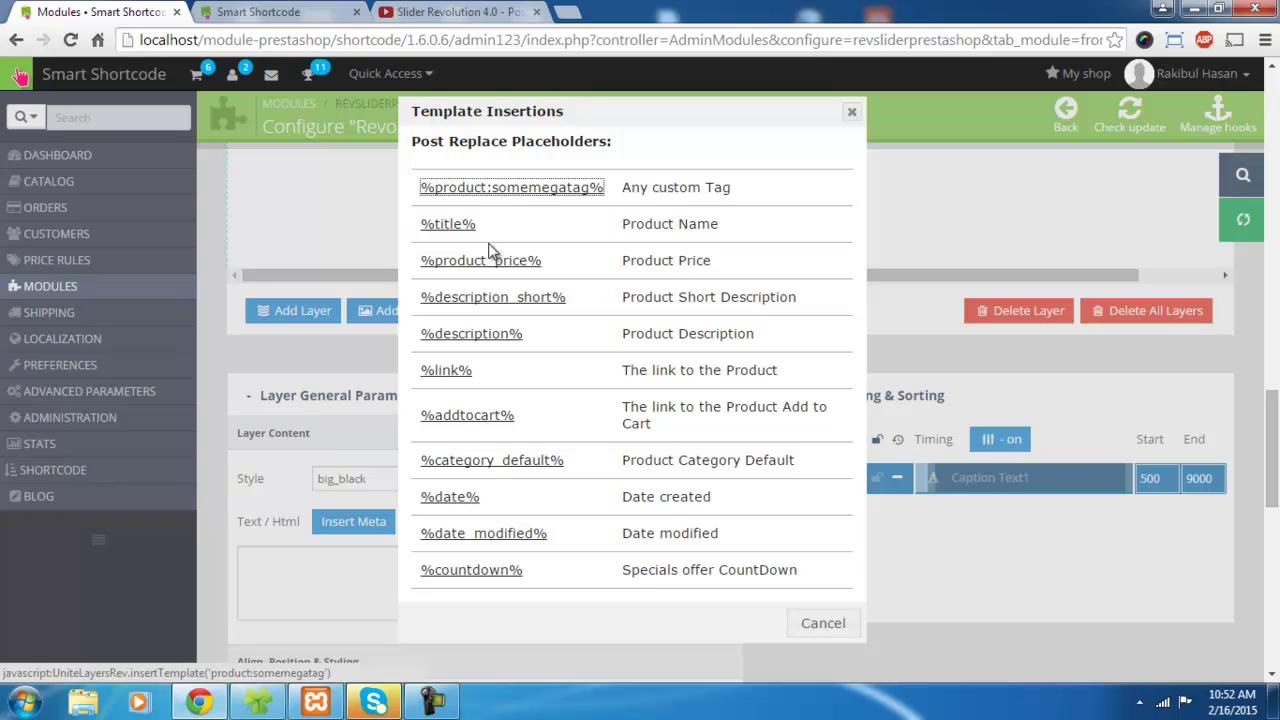
{"action": "left_click", "coordinate": [445, 226]}
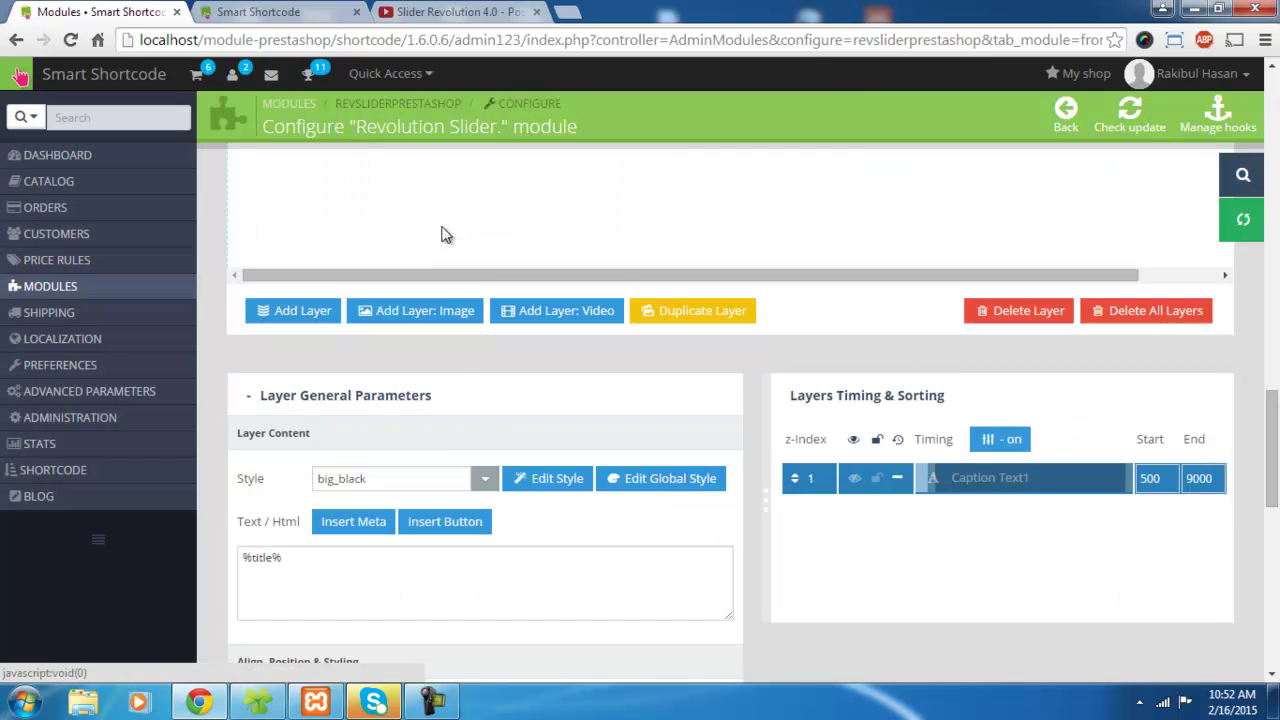
{"action": "scroll", "coordinate": [445, 235], "scroll_direction": "down", "scroll_amount": 5}
{"action": "scroll", "coordinate": [448, 437], "scroll_direction": "up", "scroll_amount": 4}
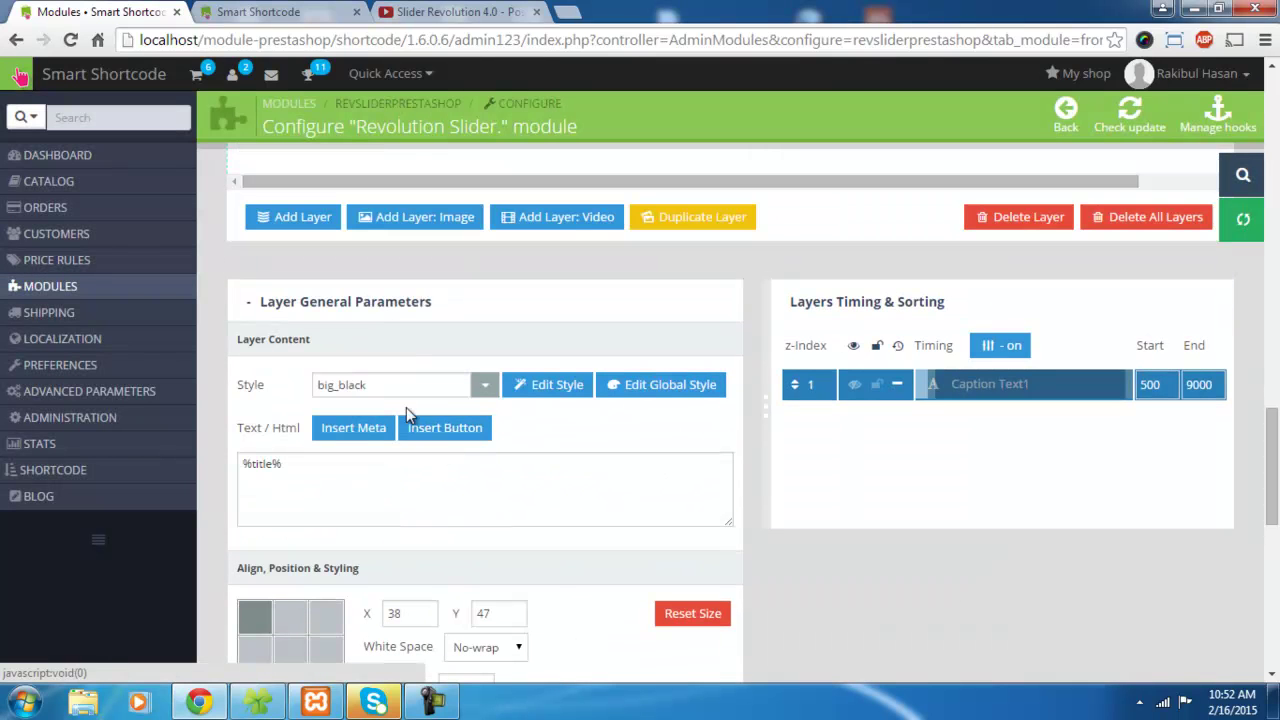
Try the grassfloor text style on the product name layer
{"action": "left_click", "coordinate": [482, 388]}
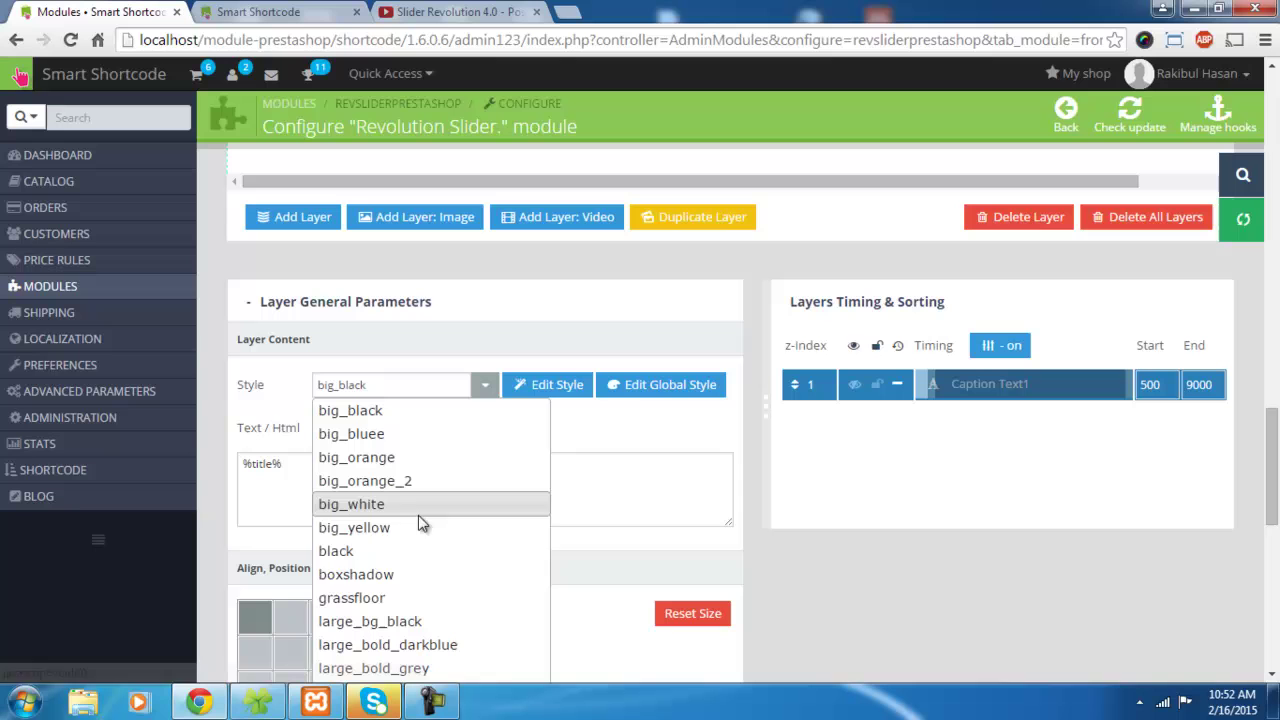
{"action": "left_click", "coordinate": [394, 600]}
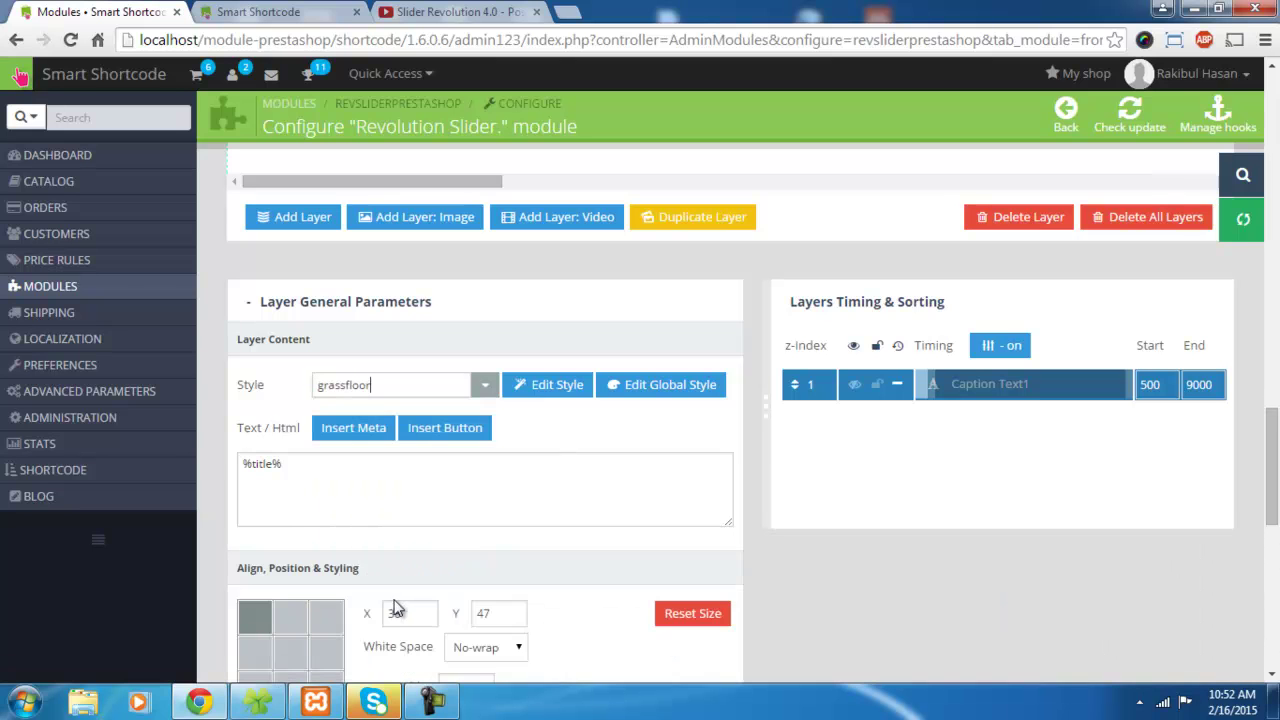
{"action": "scroll", "coordinate": [694, 289], "scroll_direction": "up", "scroll_amount": 3}
{"action": "scroll", "coordinate": [480, 492], "scroll_direction": "down", "scroll_amount": 3}
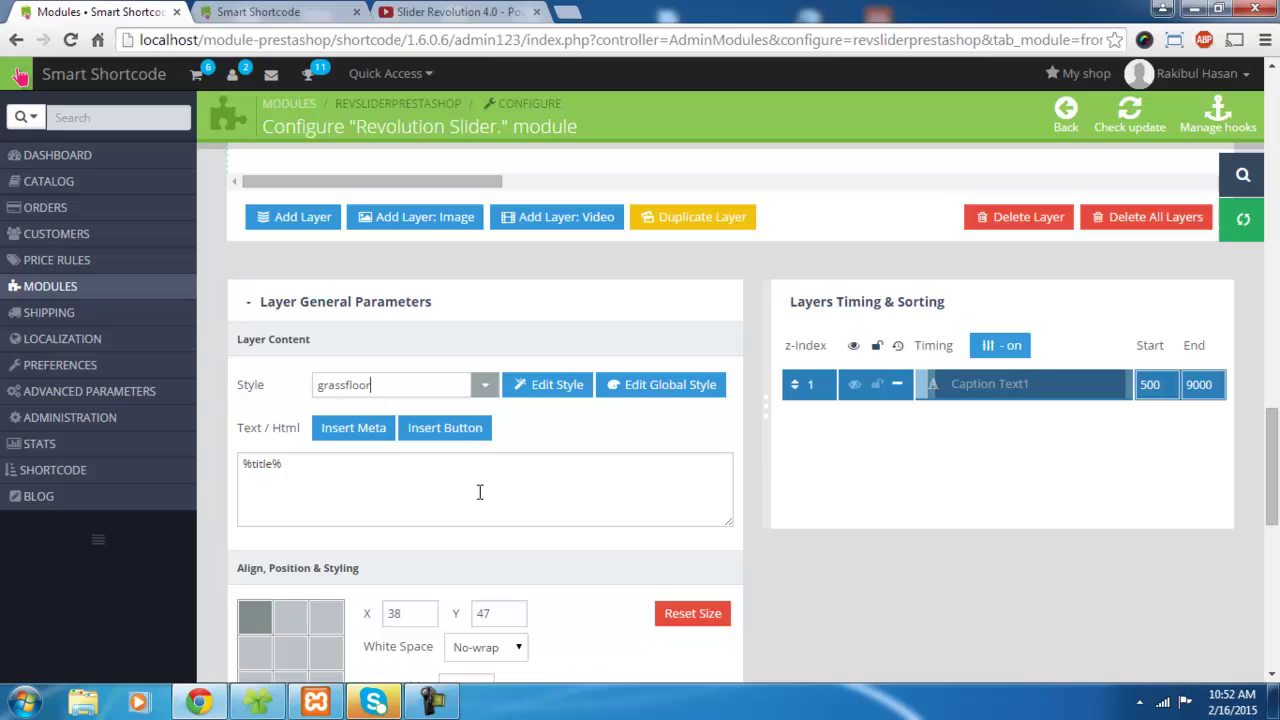
Apply the big_orange text style to the %title% layer
{"action": "left_click", "coordinate": [486, 389]}
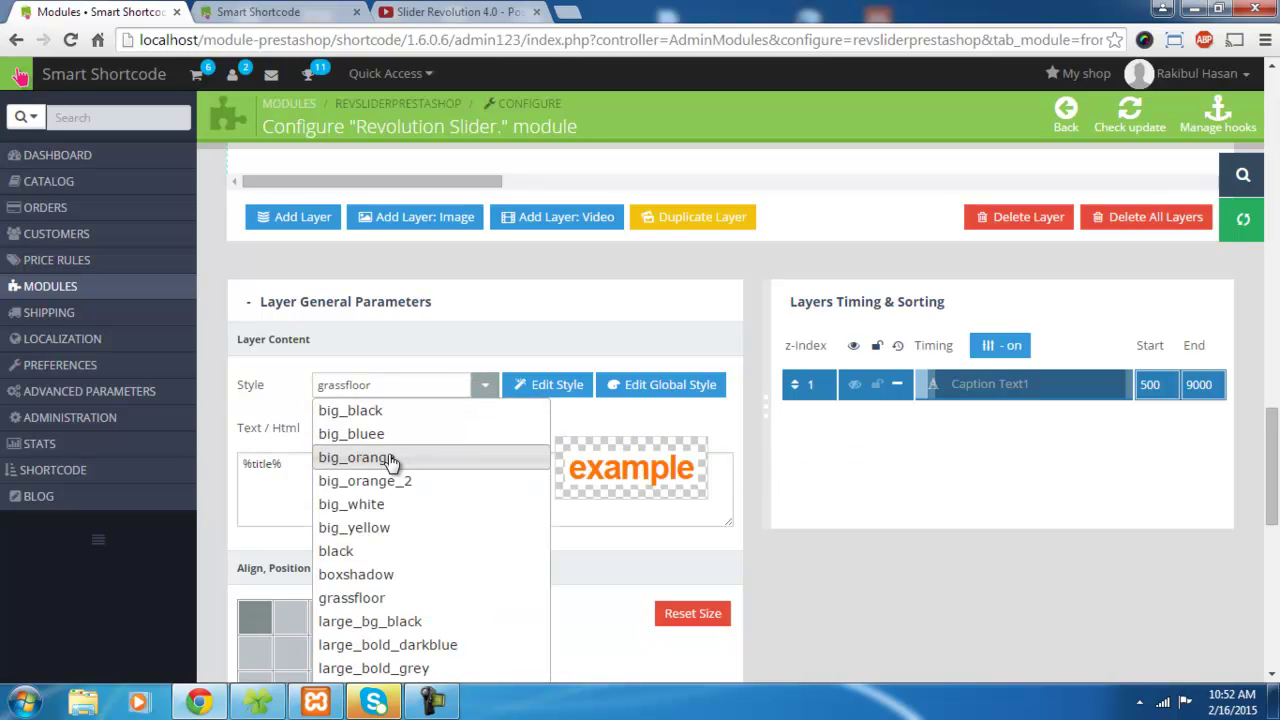
{"action": "left_click", "coordinate": [390, 456]}
{"action": "scroll", "coordinate": [810, 347], "scroll_direction": "up", "scroll_amount": 4}
{"action": "scroll", "coordinate": [497, 331], "scroll_direction": "down", "scroll_amount": 2}
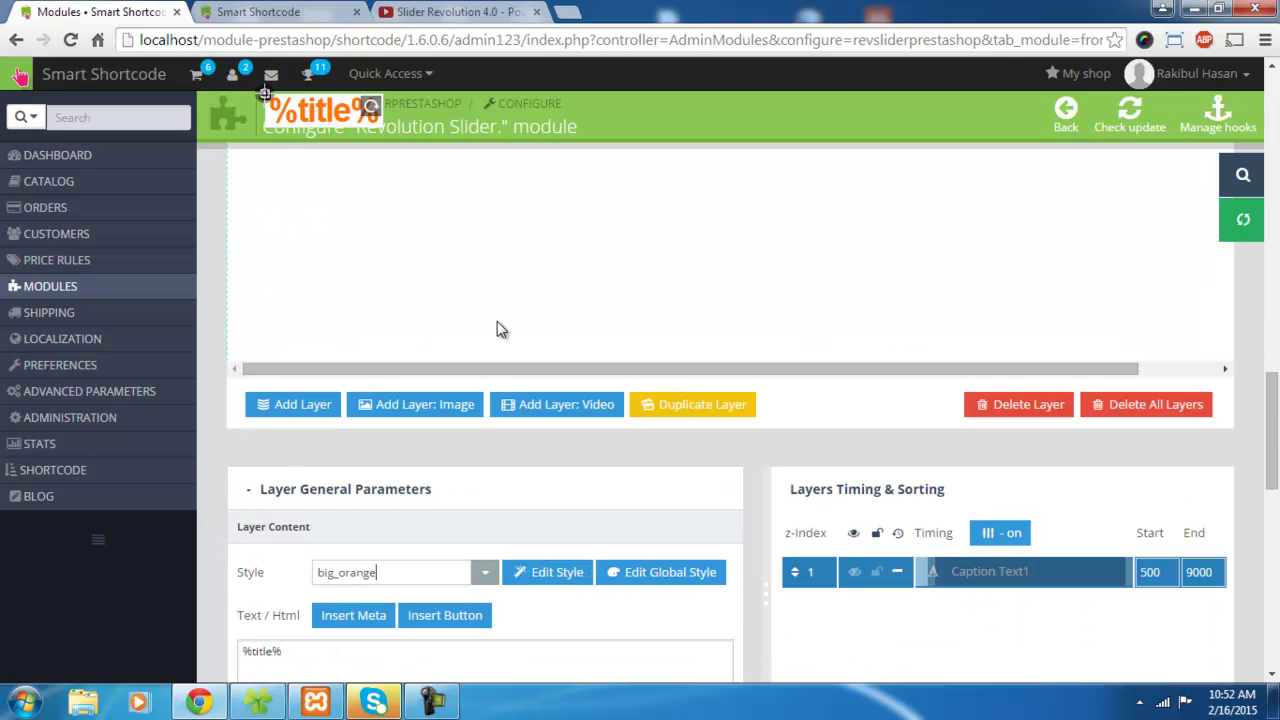
Add a second text layer to the template slide and move it to about X 96, Y 184
{"action": "left_click", "coordinate": [293, 400]}
{"action": "scroll", "coordinate": [432, 382], "scroll_direction": "up", "scroll_amount": 3}
{"action": "left_click_drag", "start_coordinate": [409, 440], "coordinate": [420, 517]}
Replace the second layer's default caption with the product price placeholder %product_price%
{"action": "scroll", "coordinate": [410, 480], "scroll_direction": "down", "scroll_amount": 5}
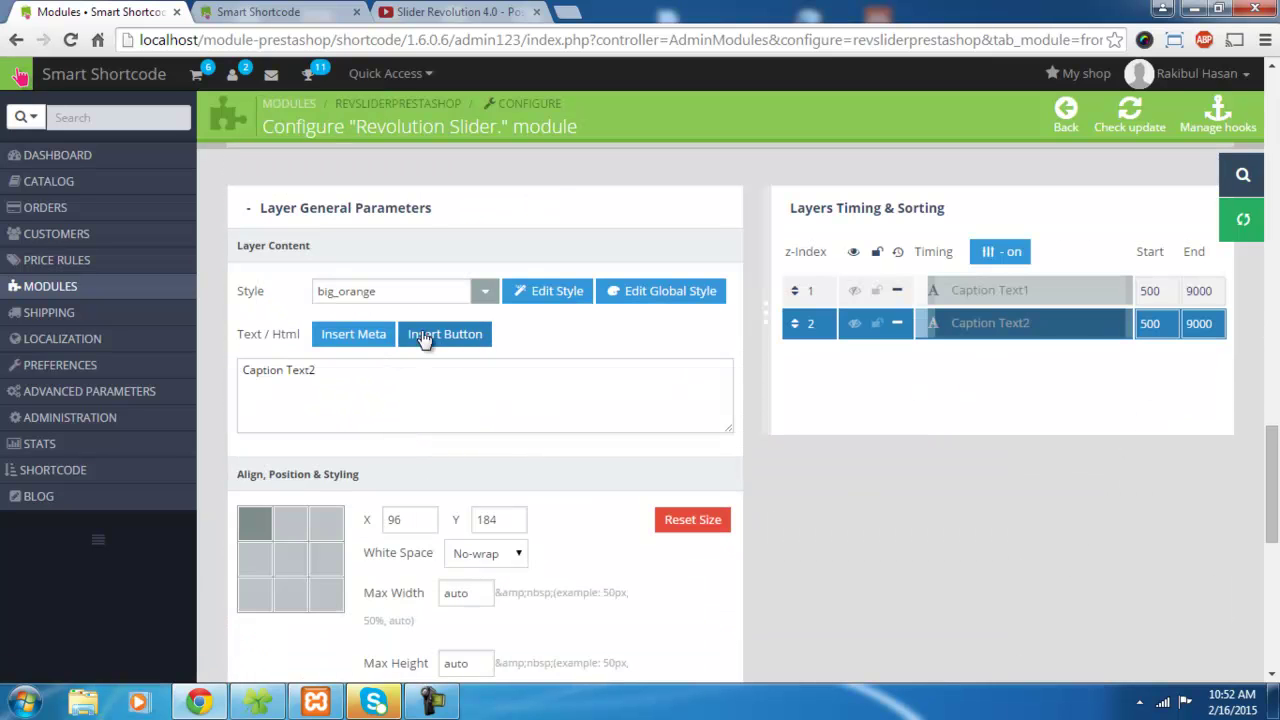
{"action": "left_click_drag", "start_coordinate": [380, 380], "coordinate": [184, 390]}
{"action": "key", "text": "BackSpace"}
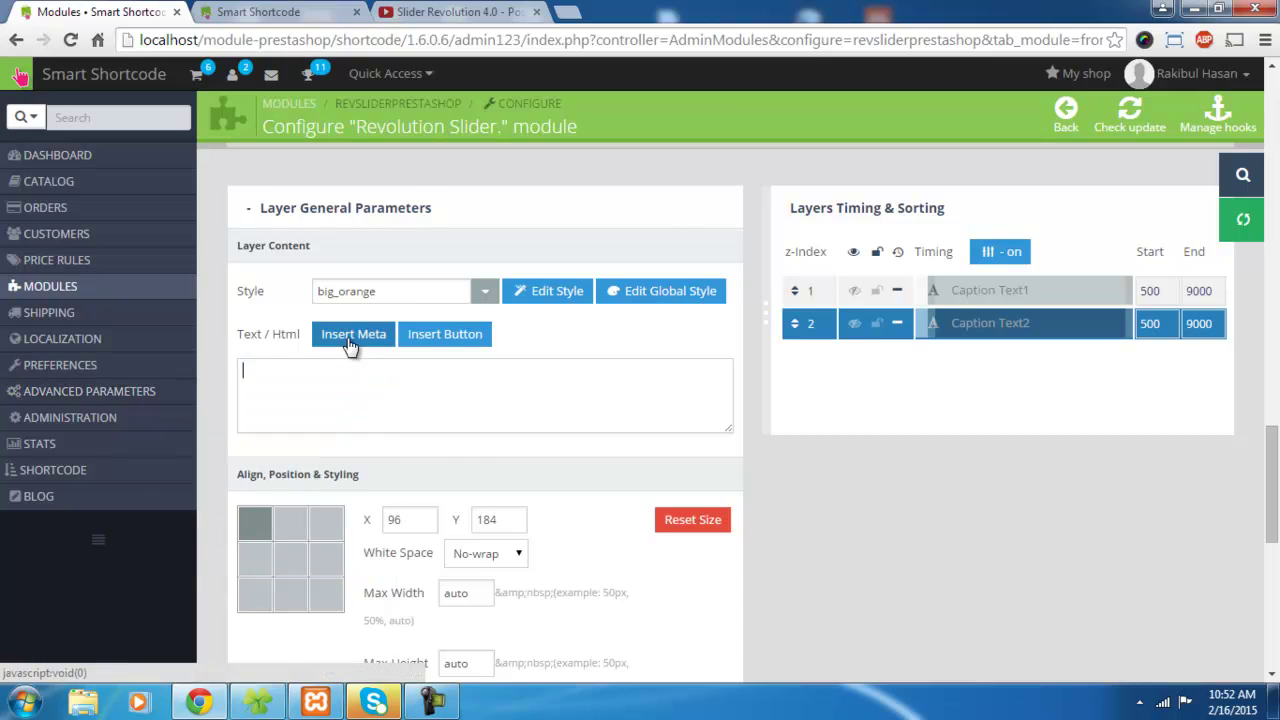
{"action": "left_click", "coordinate": [347, 338]}
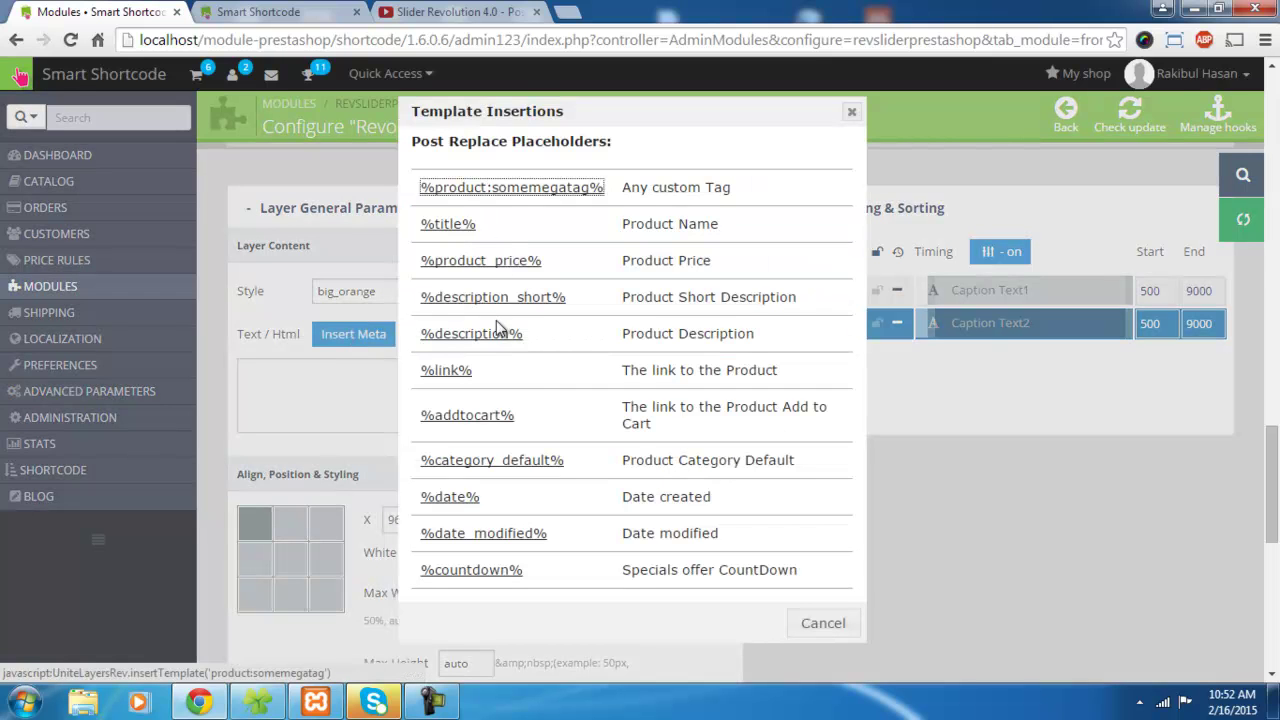
{"action": "left_click", "coordinate": [478, 262]}
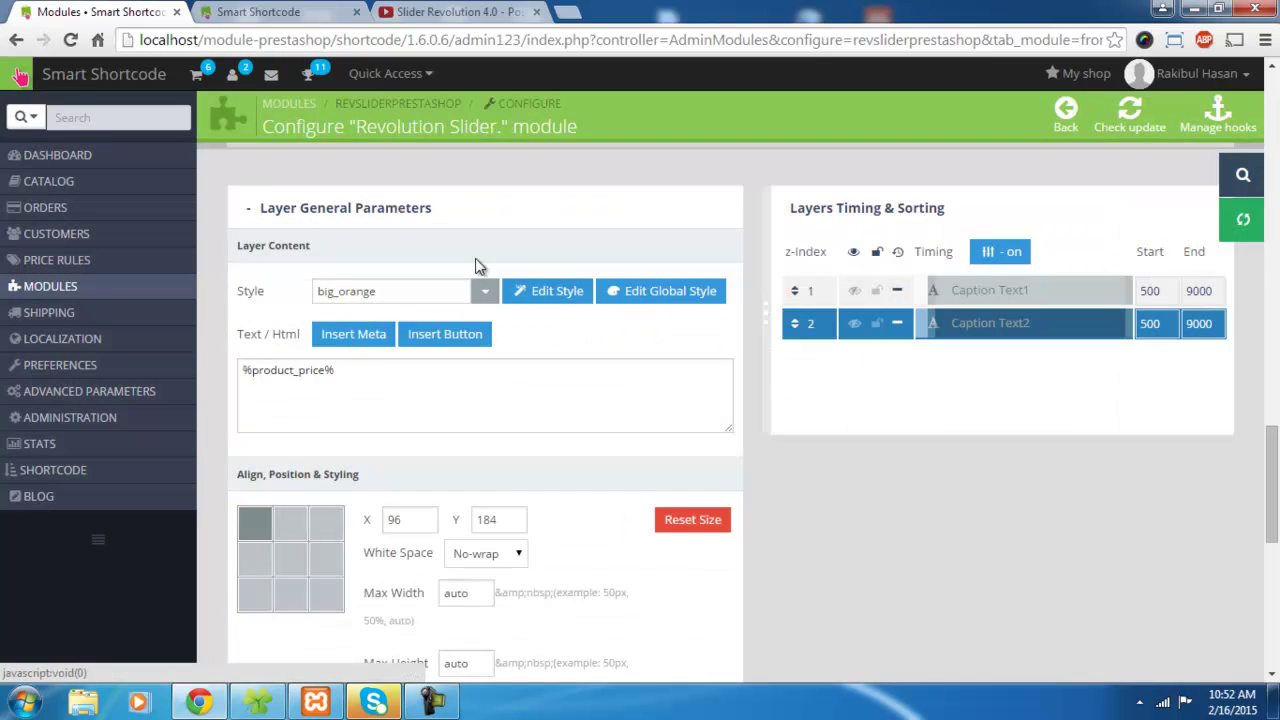
{"action": "scroll", "coordinate": [458, 406], "scroll_direction": "up", "scroll_amount": 4}
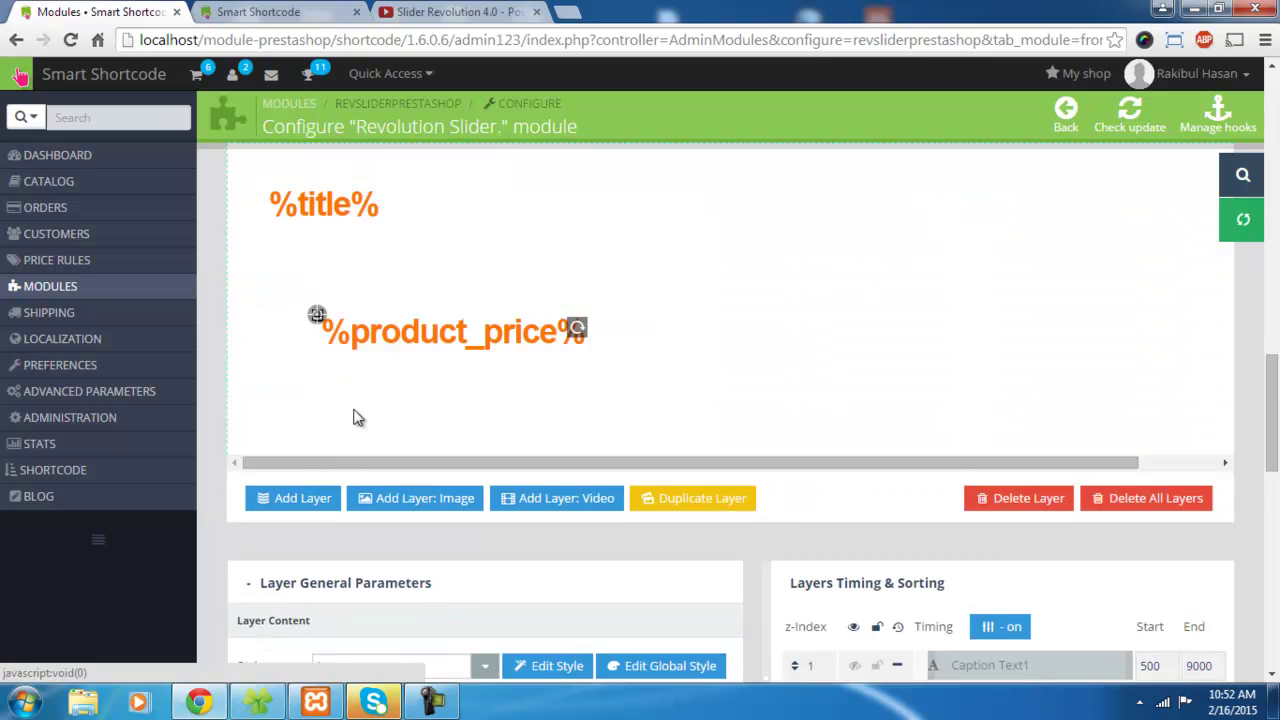
Add a third text layer at about X 90, Y 218, and move the price layer closer beneath the title layer
{"action": "left_click", "coordinate": [317, 497]}
{"action": "scroll", "coordinate": [460, 403], "scroll_direction": "down", "scroll_amount": 4}
{"action": "scroll", "coordinate": [417, 381], "scroll_direction": "up", "scroll_amount": 1}
{"action": "scroll", "coordinate": [417, 381], "scroll_direction": "up", "scroll_amount": 2}
{"action": "left_click_drag", "start_coordinate": [455, 170], "coordinate": [429, 300]}
{"action": "scroll", "coordinate": [500, 320], "scroll_direction": "up", "scroll_amount": 1}
{"action": "left_click_drag", "start_coordinate": [429, 416], "coordinate": [385, 360]}
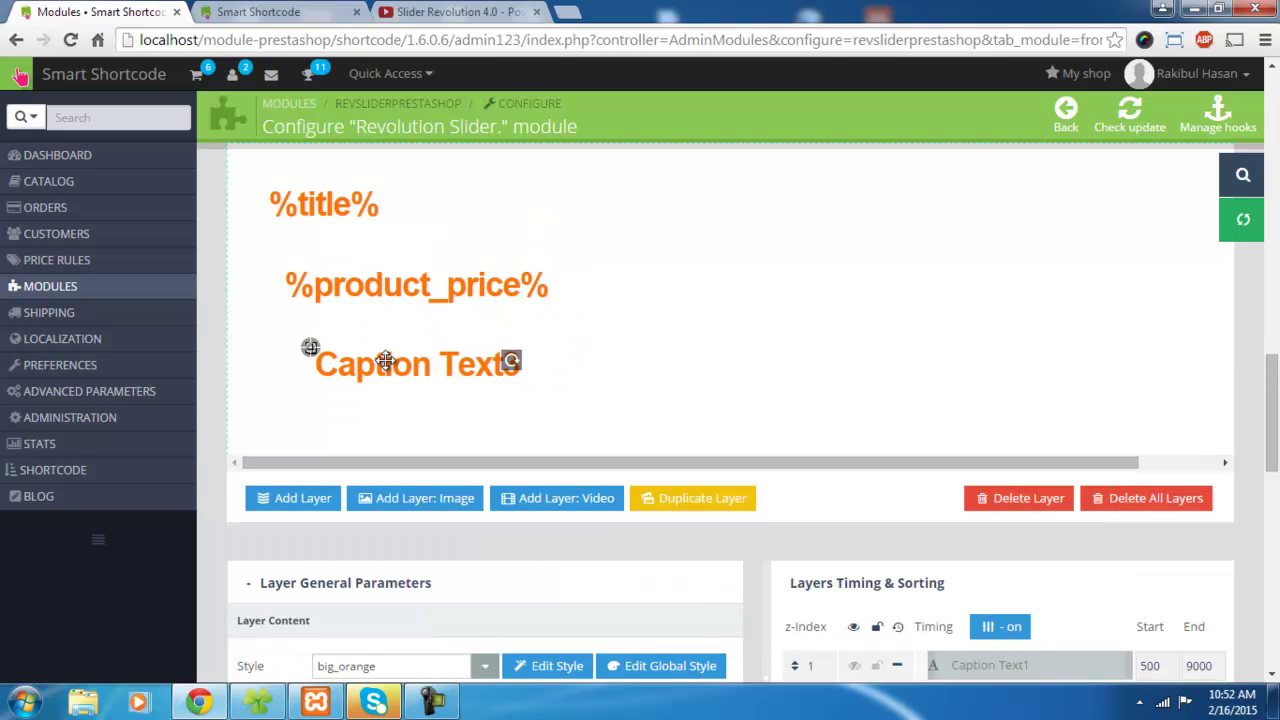
Replace the third layer's default caption with the specials offer placeholder %countdown%
{"action": "scroll", "coordinate": [396, 380], "scroll_direction": "down", "scroll_amount": 3}
{"action": "key", "text": "ctrl+a"}
{"action": "key", "text": "BackSpace"}
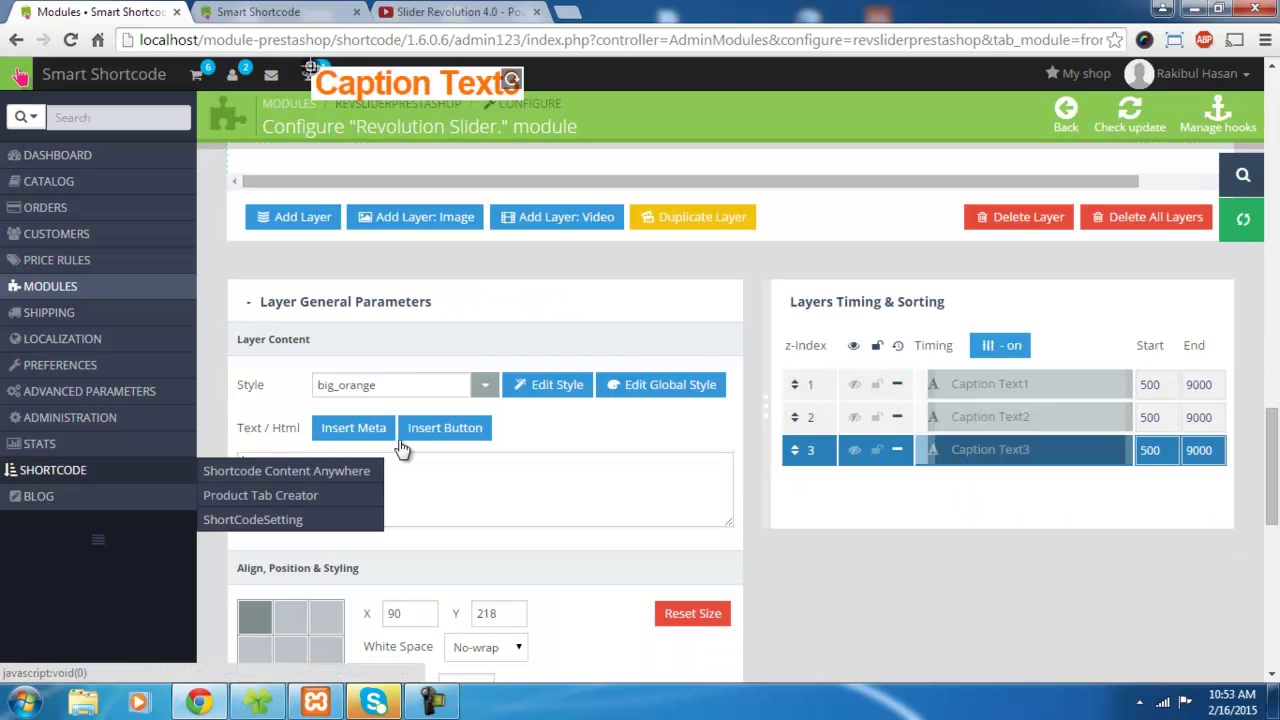
{"action": "left_click", "coordinate": [372, 431]}
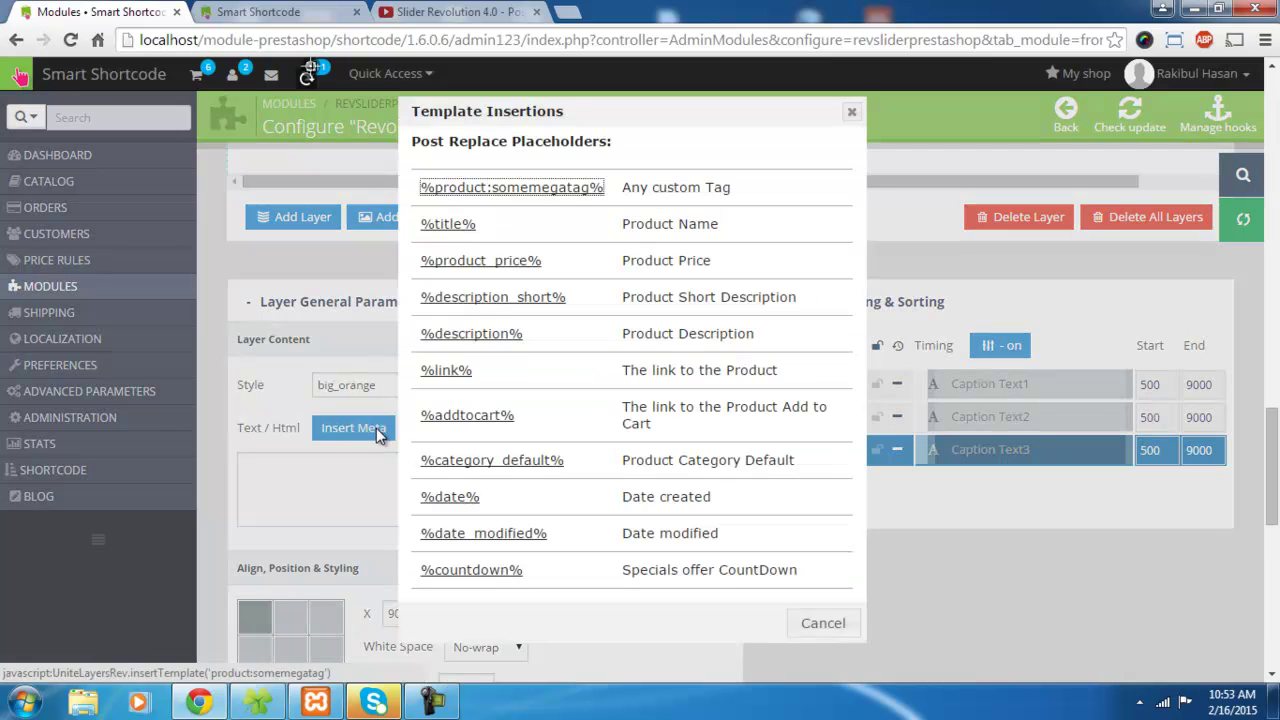
{"action": "left_click", "coordinate": [471, 569]}
{"action": "scroll", "coordinate": [480, 420], "scroll_direction": "down", "scroll_amount": 7}
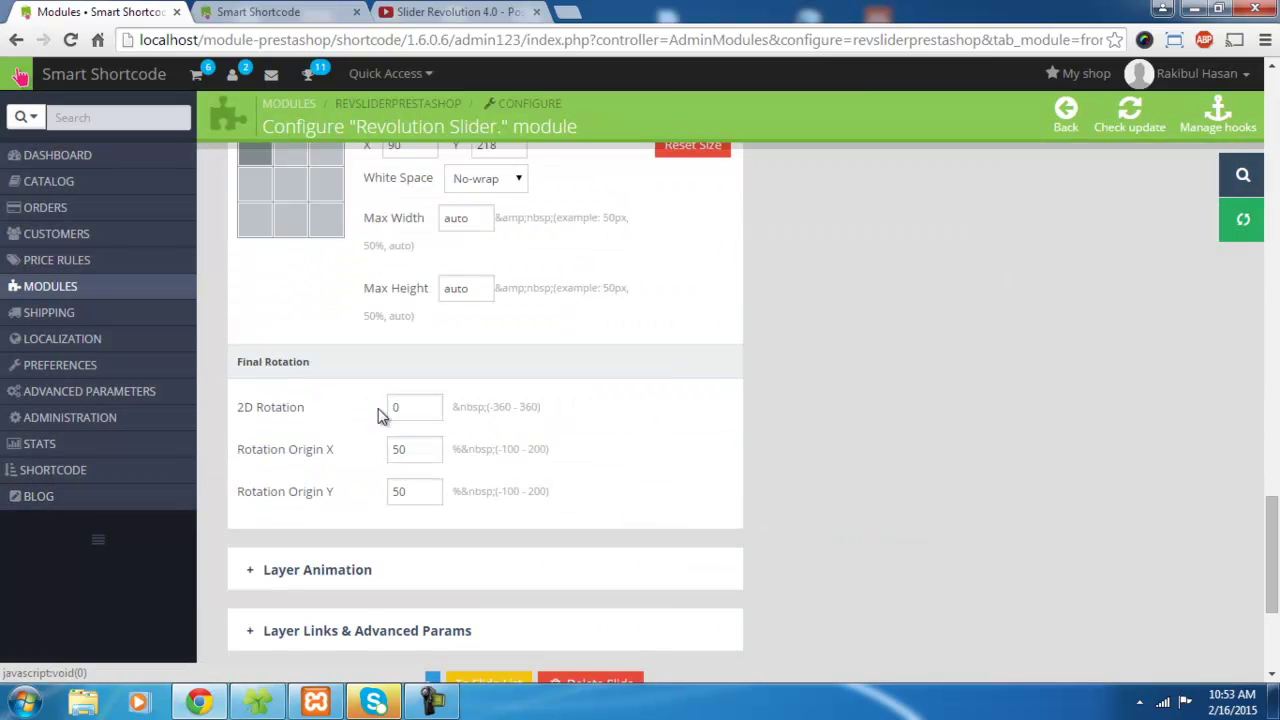
{"action": "scroll", "coordinate": [352, 418], "scroll_direction": "up", "scroll_amount": 5}
{"action": "scroll", "coordinate": [352, 418], "scroll_direction": "up", "scroll_amount": 4}
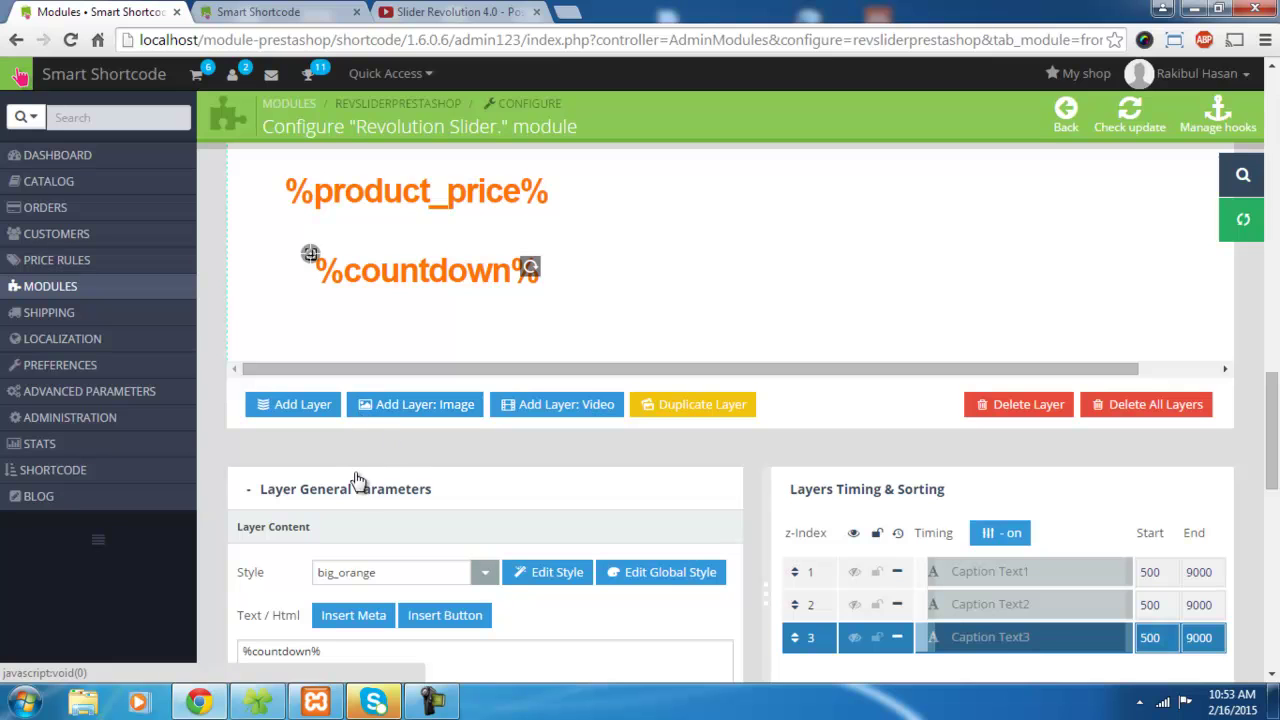
Apply the large_bold_grey style to the countdown layer and move it to about X 230, Y 257
{"action": "left_click", "coordinate": [485, 572]}
{"action": "scroll", "coordinate": [474, 591], "scroll_direction": "down", "scroll_amount": 3}
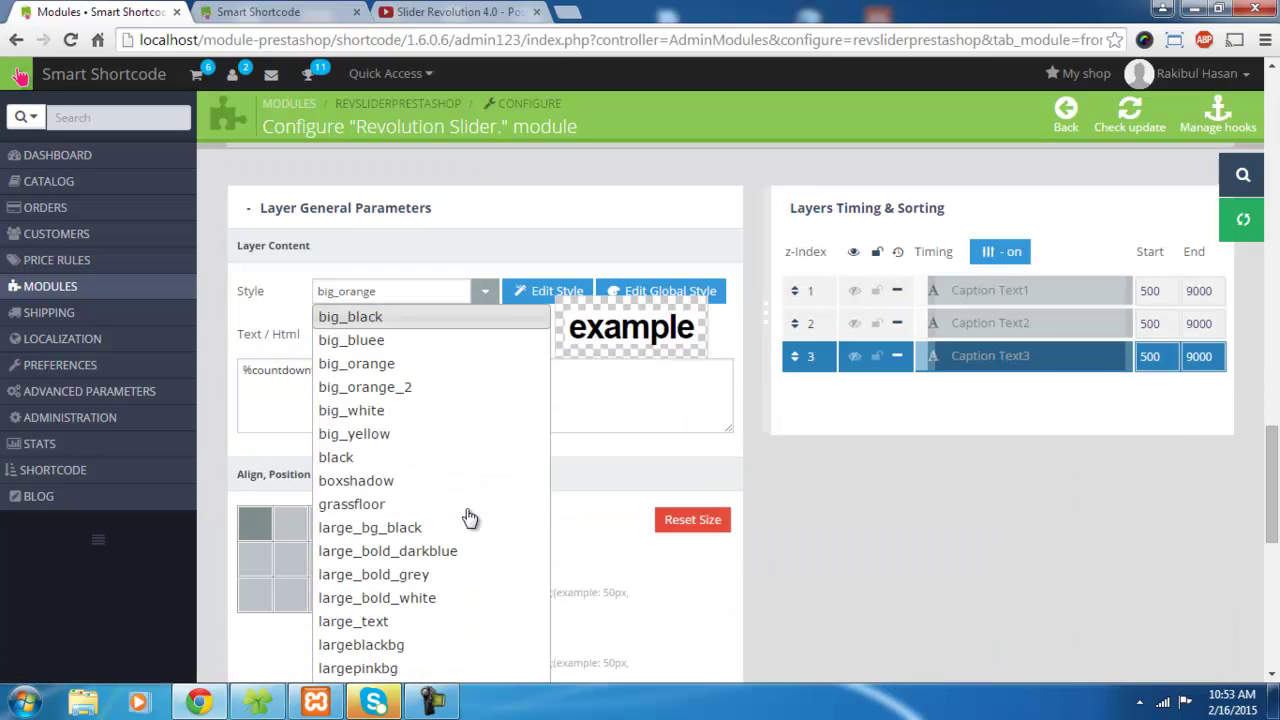
{"action": "left_click", "coordinate": [432, 584]}
{"action": "scroll", "coordinate": [340, 532], "scroll_direction": "up", "scroll_amount": 3}
{"action": "left_click_drag", "start_coordinate": [458, 302], "coordinate": [605, 322]}
Update the template slide, return to the slide list and close it to get back to the slider overview
{"action": "scroll", "coordinate": [314, 503], "scroll_direction": "down", "scroll_amount": 15}
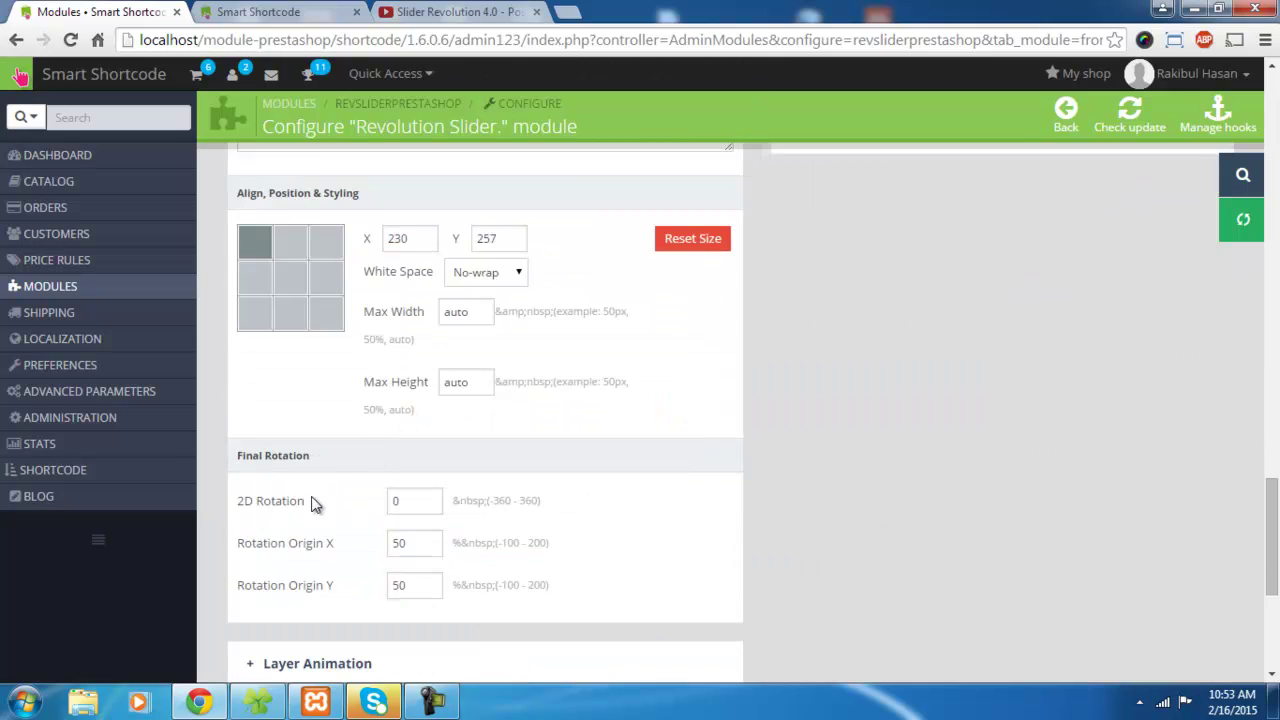
{"action": "left_click", "coordinate": [290, 402]}
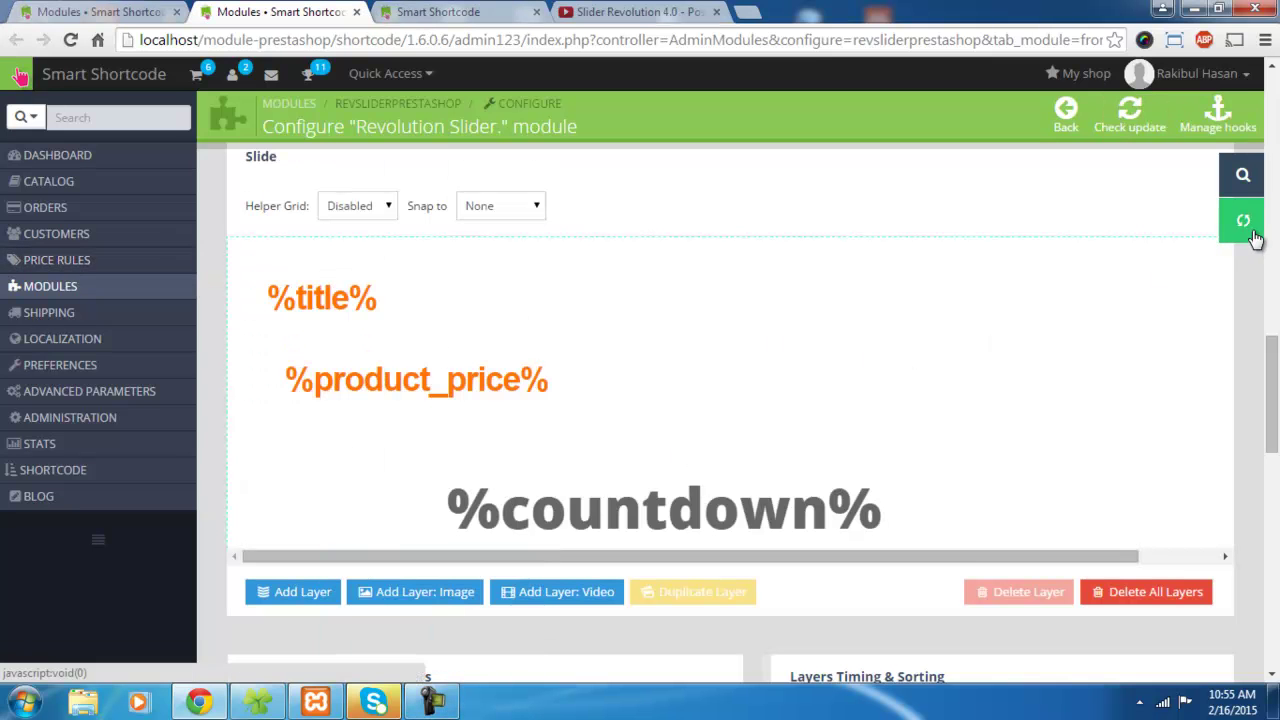
{"action": "scroll", "coordinate": [345, 260], "scroll_direction": "down", "scroll_amount": 5}
{"action": "scroll", "coordinate": [345, 262], "scroll_direction": "down", "scroll_amount": 10}
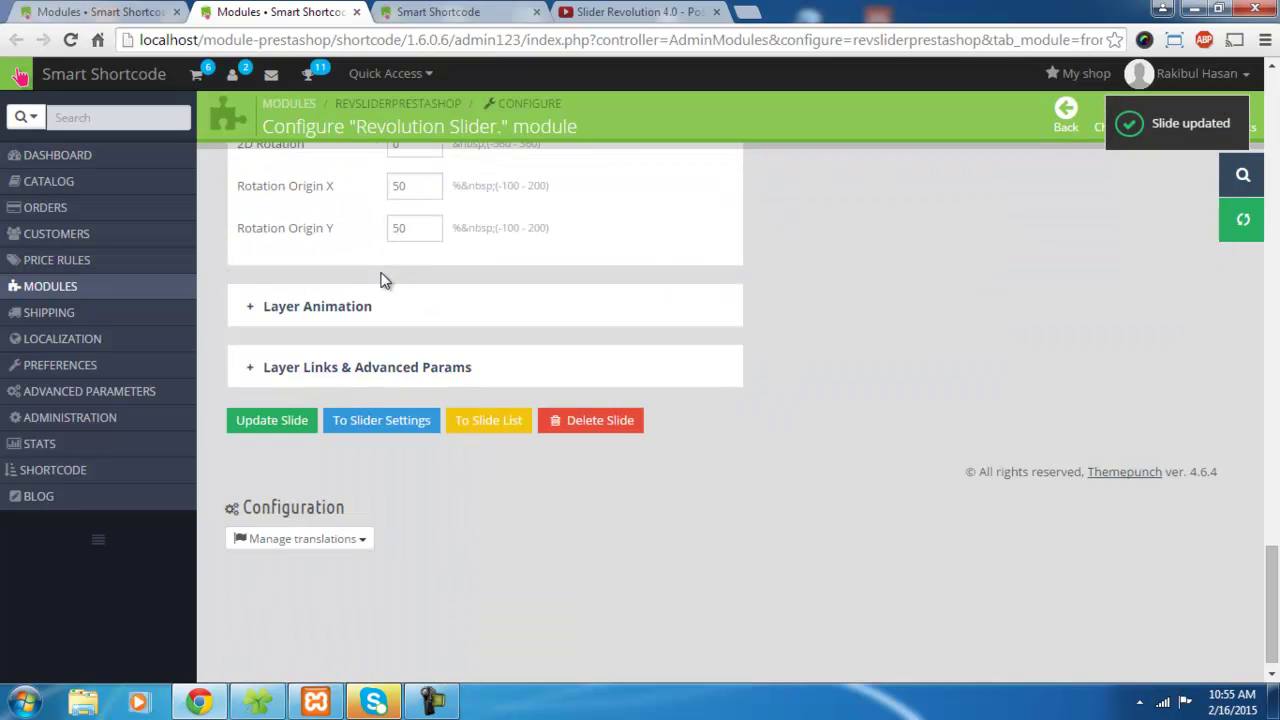
{"action": "left_click", "coordinate": [480, 420]}
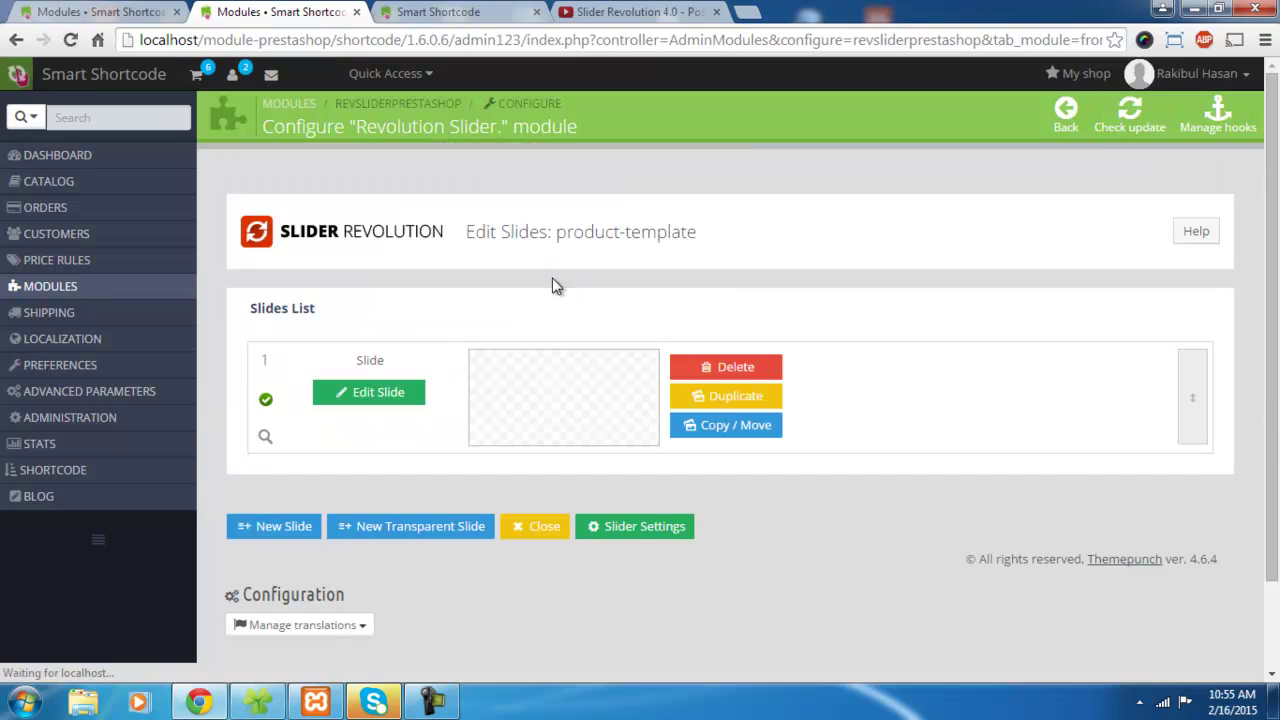
{"action": "left_click", "coordinate": [537, 526]}
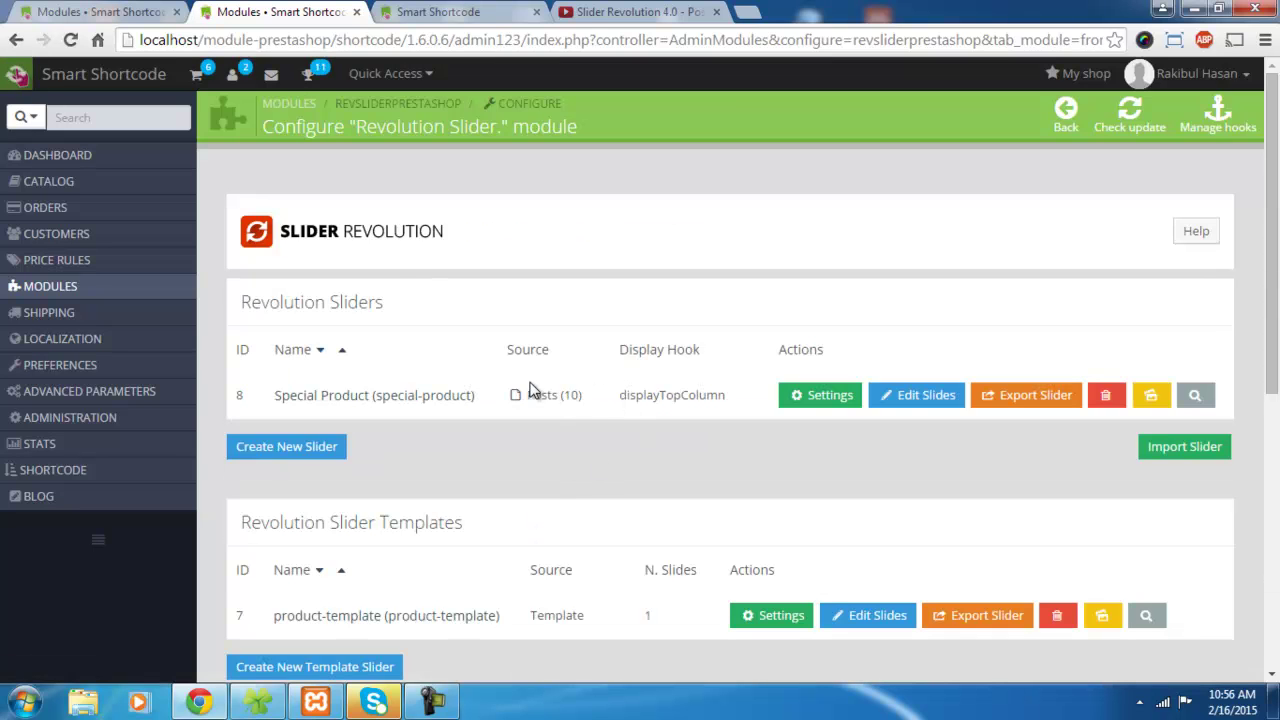
Open the Special Product slider settings, set the product category to Dresses, and save and close the settings
{"action": "left_click", "coordinate": [803, 397]}
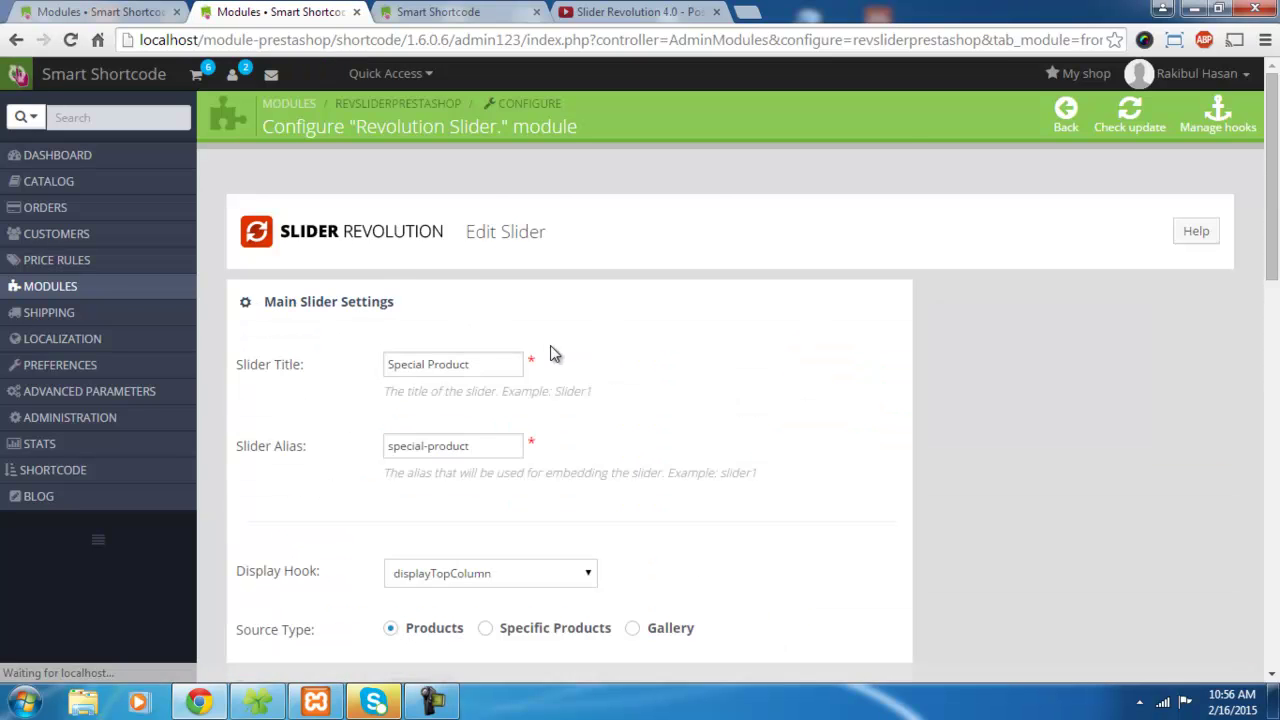
{"action": "scroll", "coordinate": [608, 354], "scroll_direction": "down", "scroll_amount": 3}
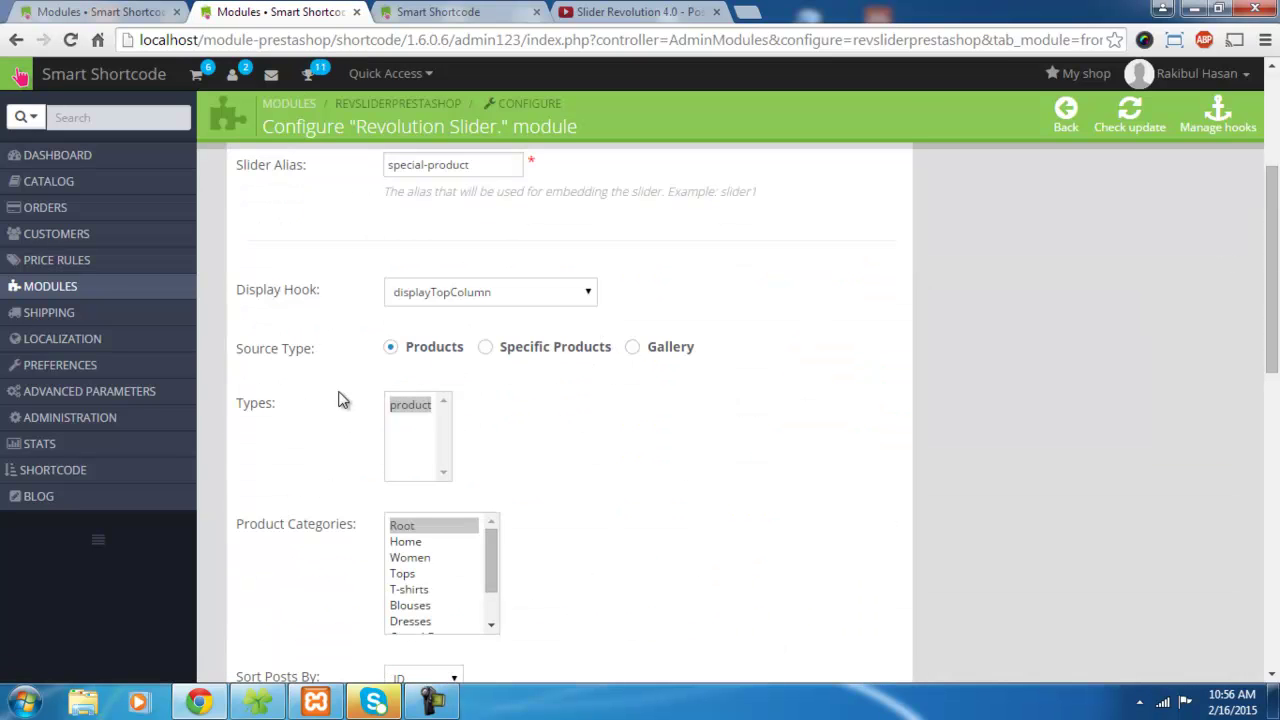
{"action": "left_click_drag", "start_coordinate": [238, 520], "coordinate": [371, 521]}
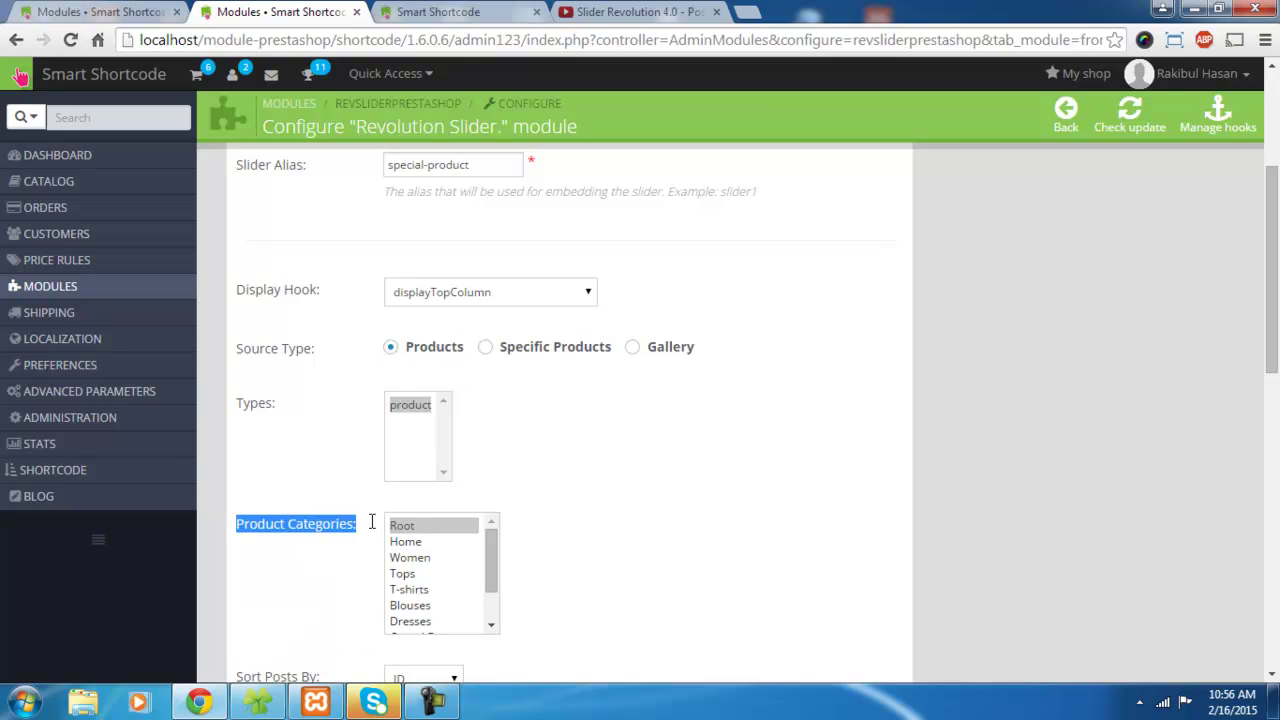
{"action": "left_click", "coordinate": [478, 410]}
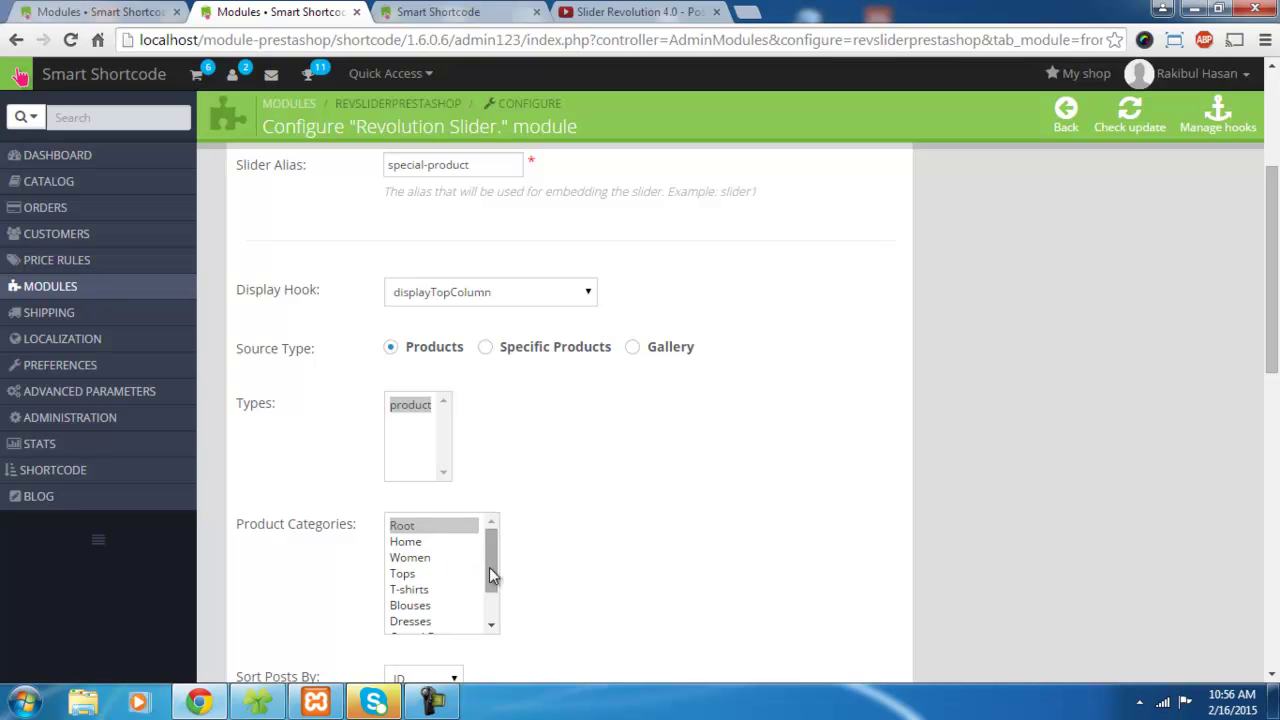
{"action": "left_click_drag", "start_coordinate": [489, 577], "coordinate": [495, 589]}
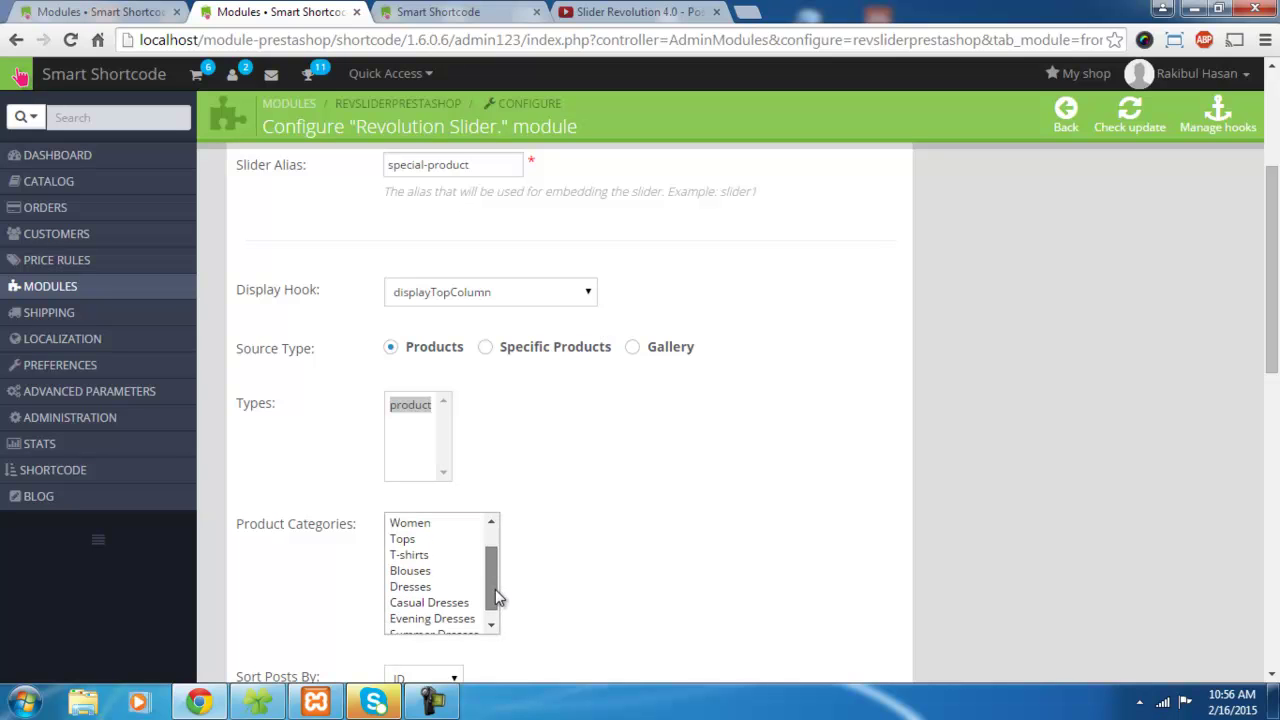
{"action": "left_click", "coordinate": [432, 590]}
{"action": "scroll", "coordinate": [667, 486], "scroll_direction": "down", "scroll_amount": 3}
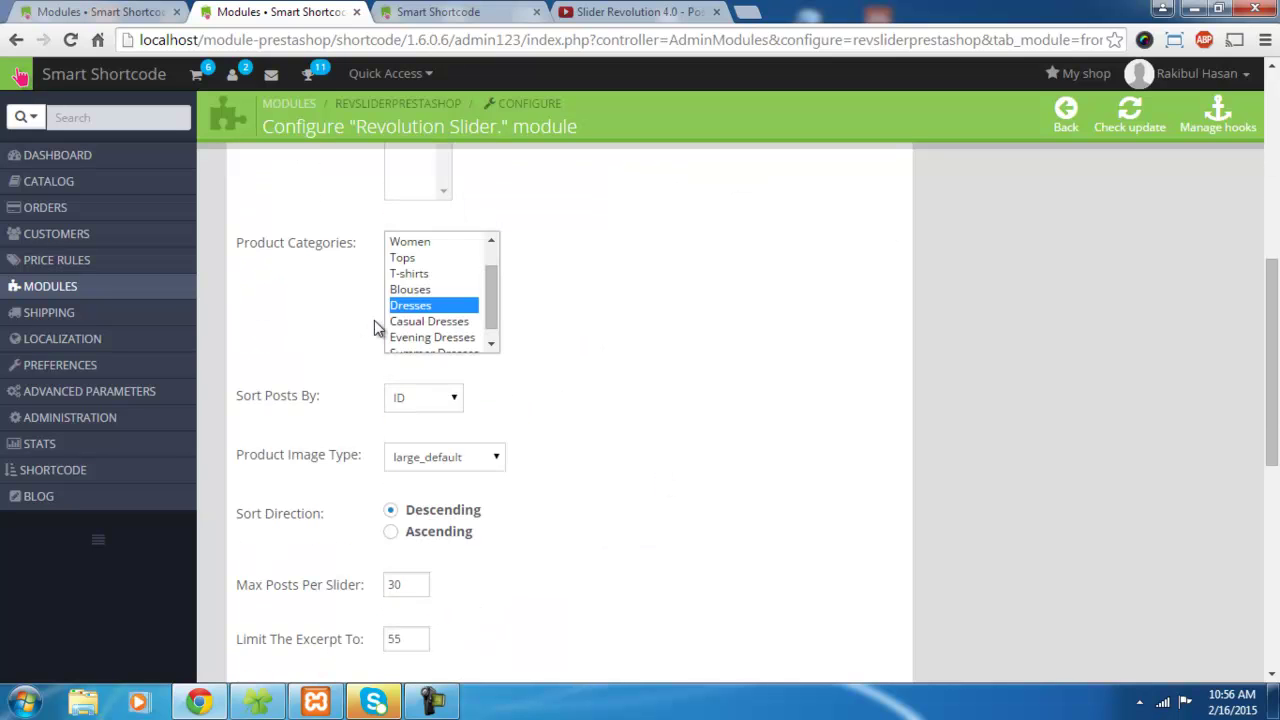
{"action": "scroll", "coordinate": [643, 394], "scroll_direction": "down", "scroll_amount": 10}
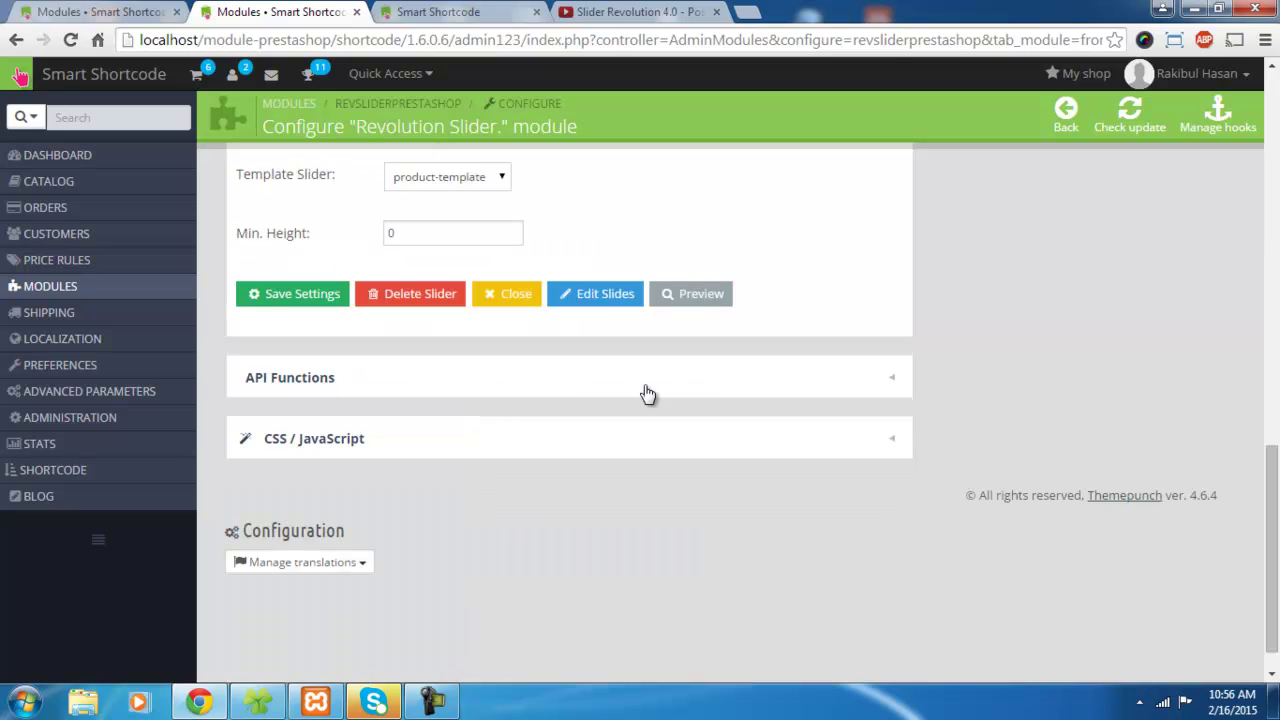
{"action": "left_click", "coordinate": [282, 300]}
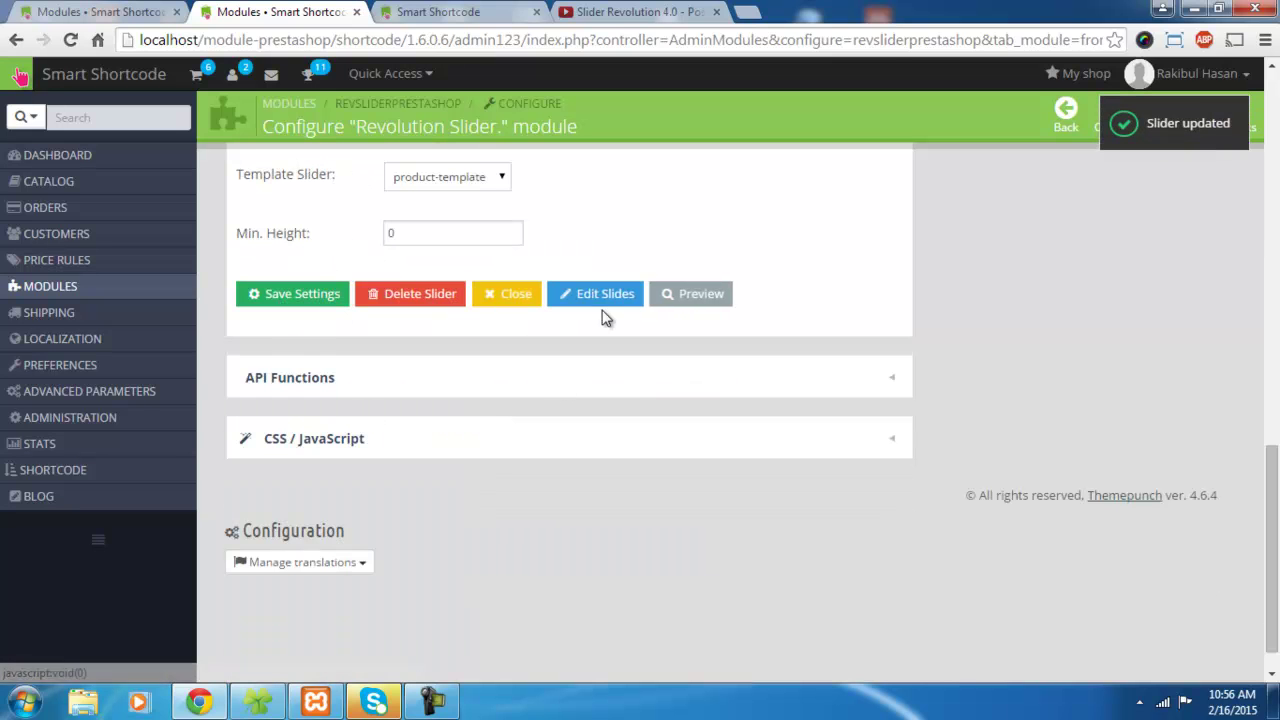
{"action": "left_click", "coordinate": [532, 294]}
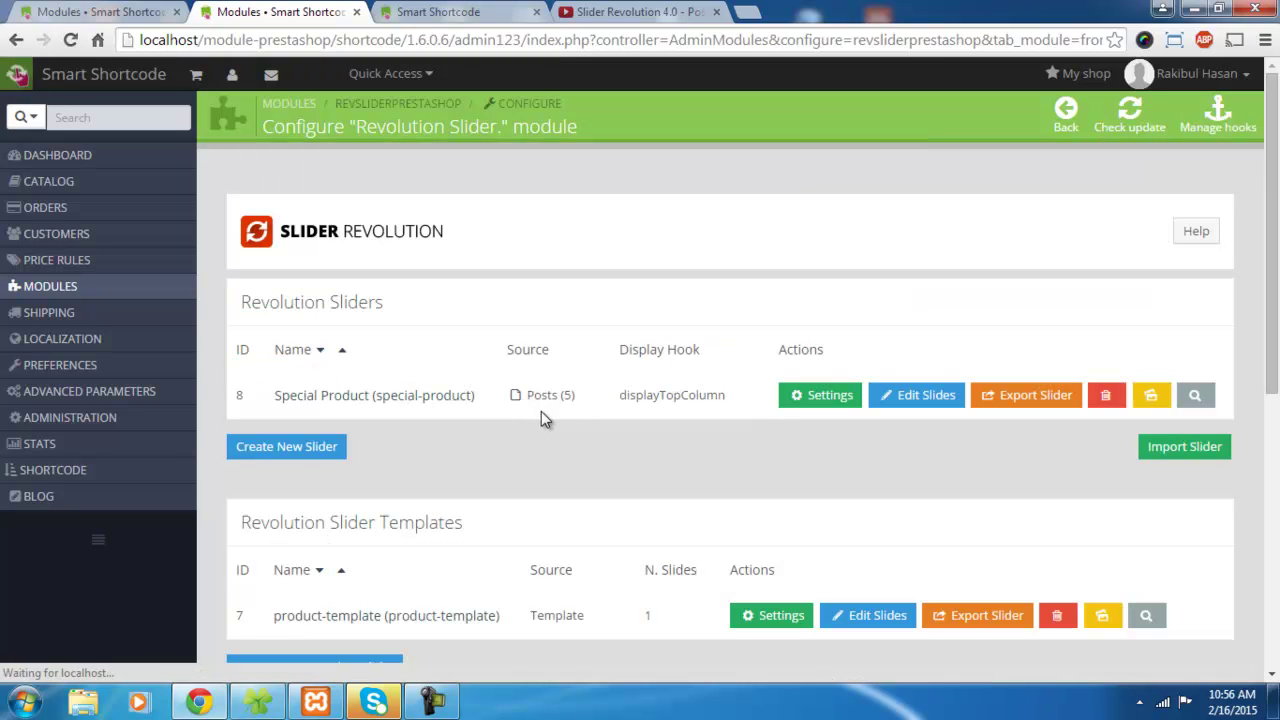
Check the slider's display hook, reload the storefront page and page through the product slides
{"action": "left_click_drag", "start_coordinate": [622, 395], "coordinate": [767, 393]}
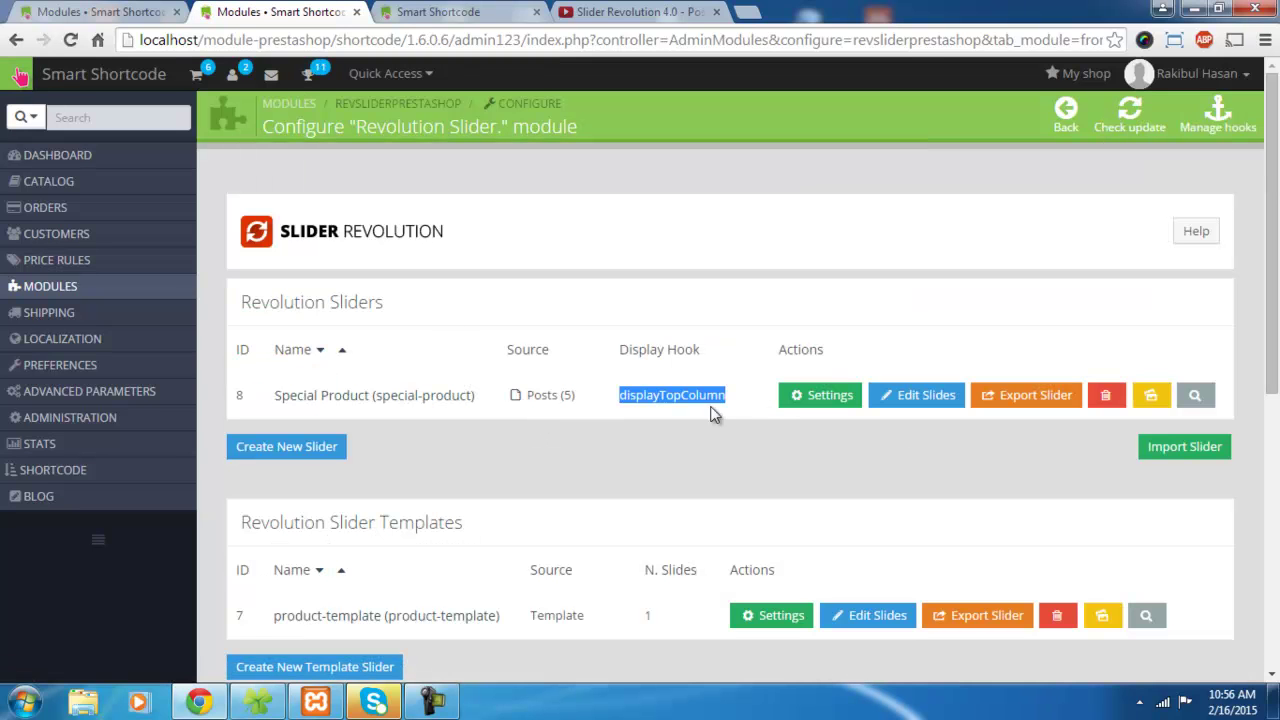
{"action": "left_click", "coordinate": [430, 10]}
{"action": "left_click", "coordinate": [70, 40]}
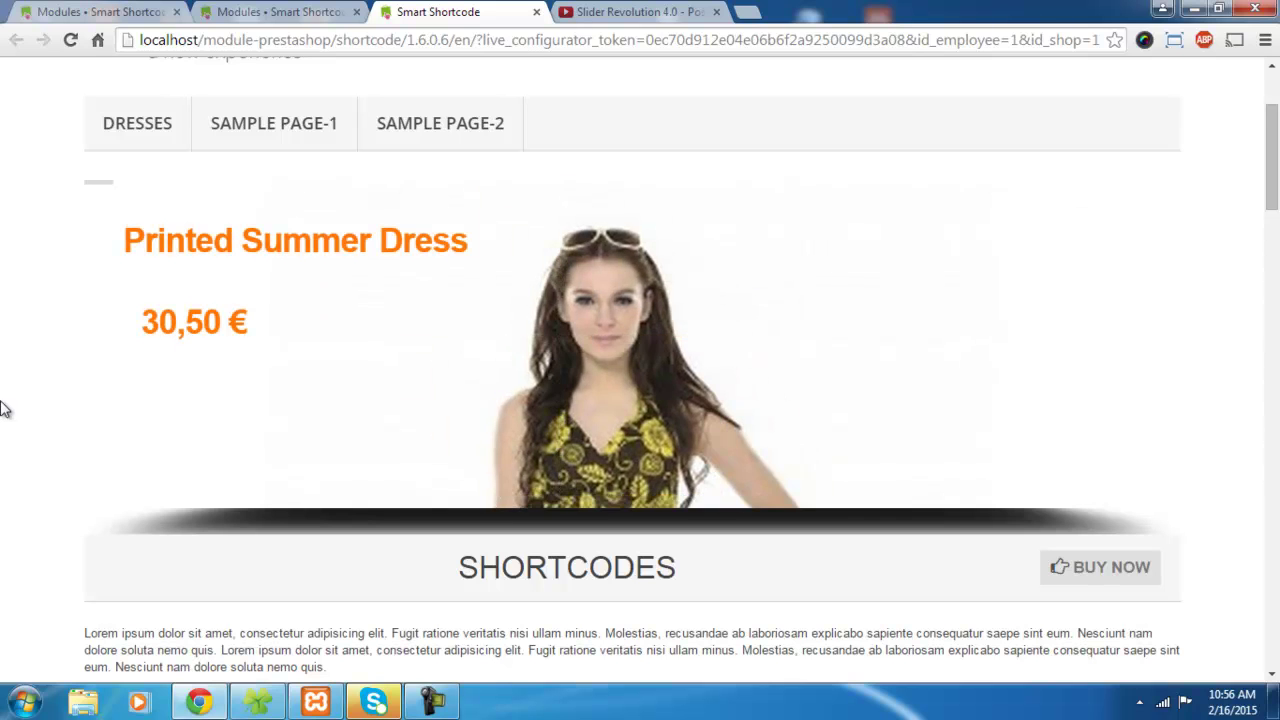
{"action": "left_click", "coordinate": [1143, 345]}
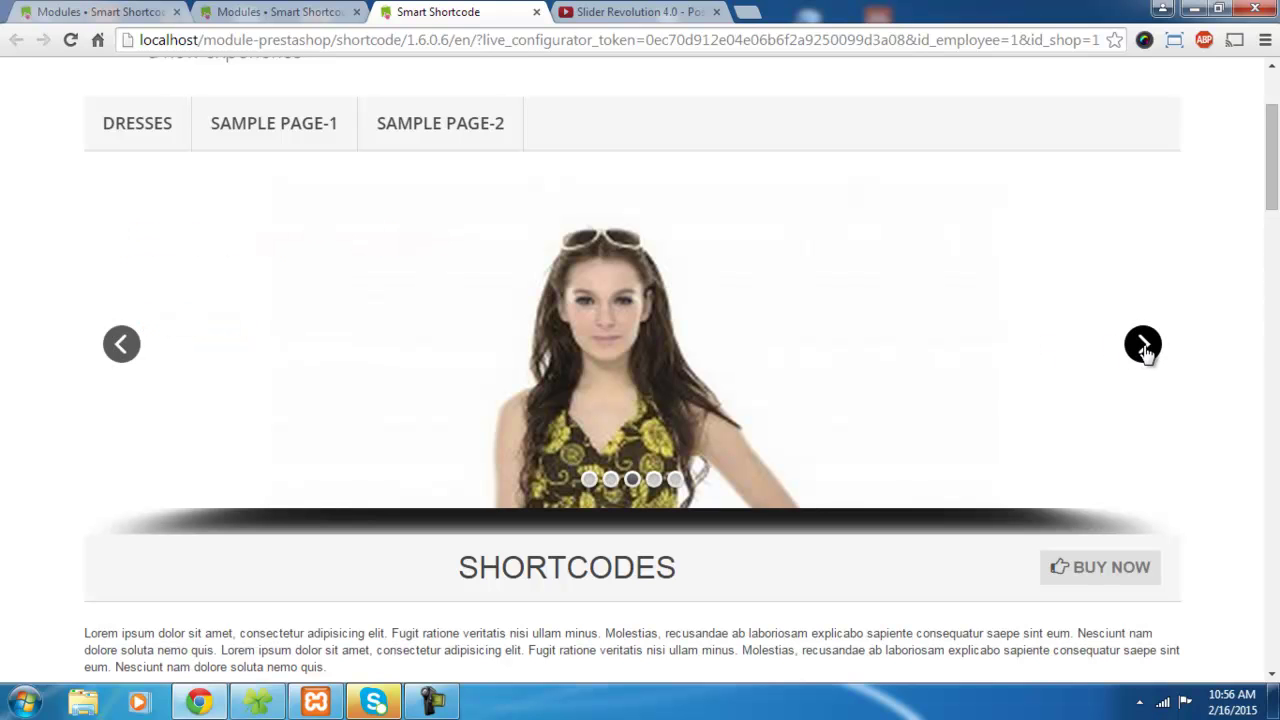
{"action": "left_click", "coordinate": [1149, 353]}
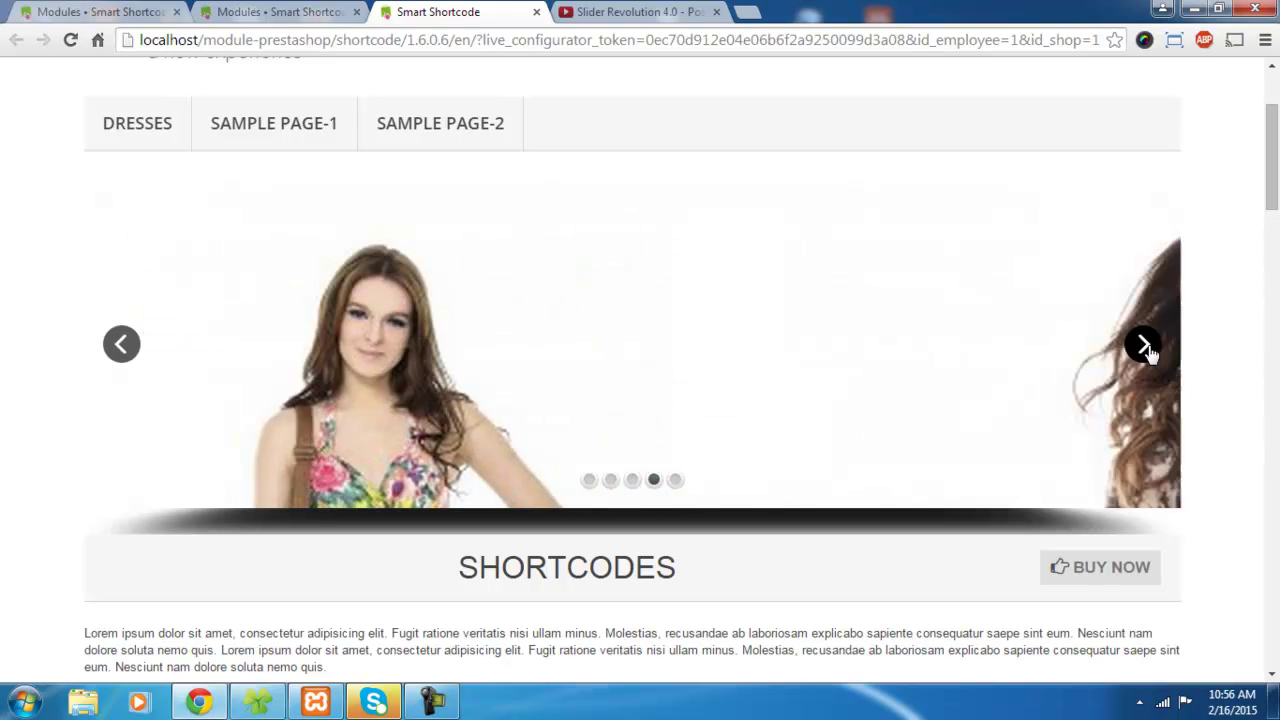
{"action": "left_click", "coordinate": [1149, 353]}
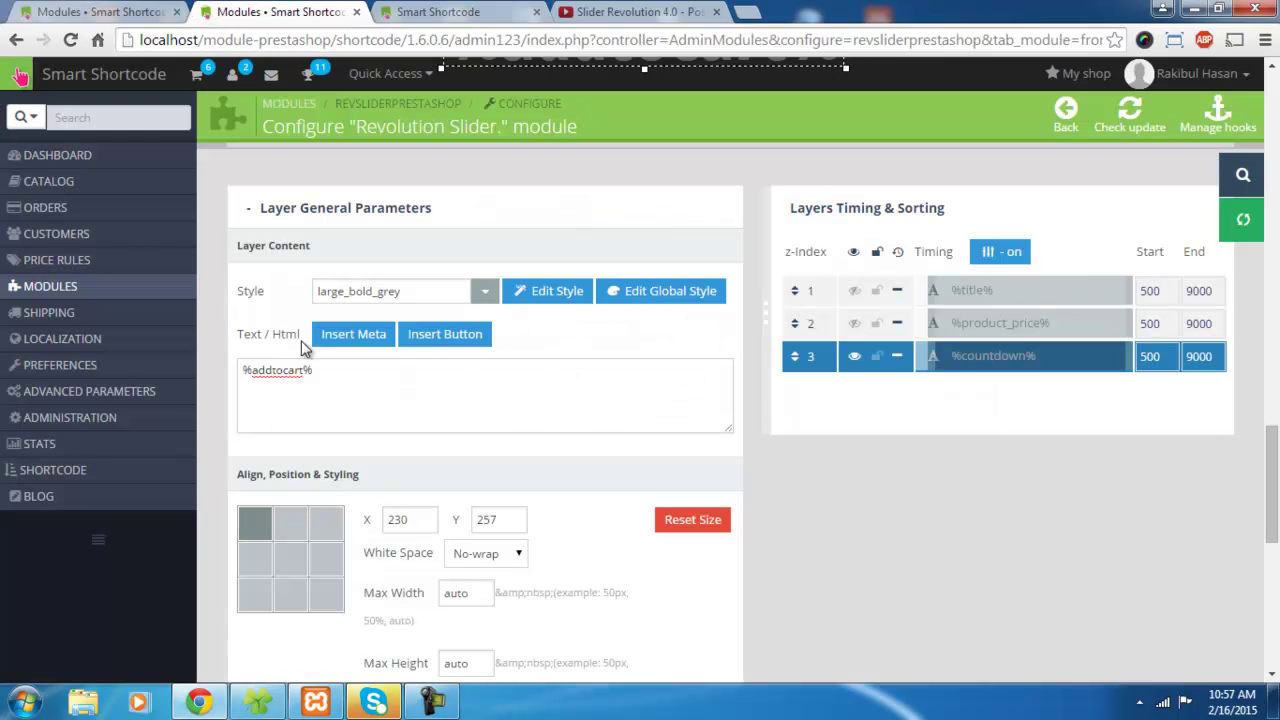
Update the slide with the %addtocart% text layer and reload the storefront page
{"action": "scroll", "coordinate": [517, 434], "scroll_direction": "down", "scroll_amount": 8}
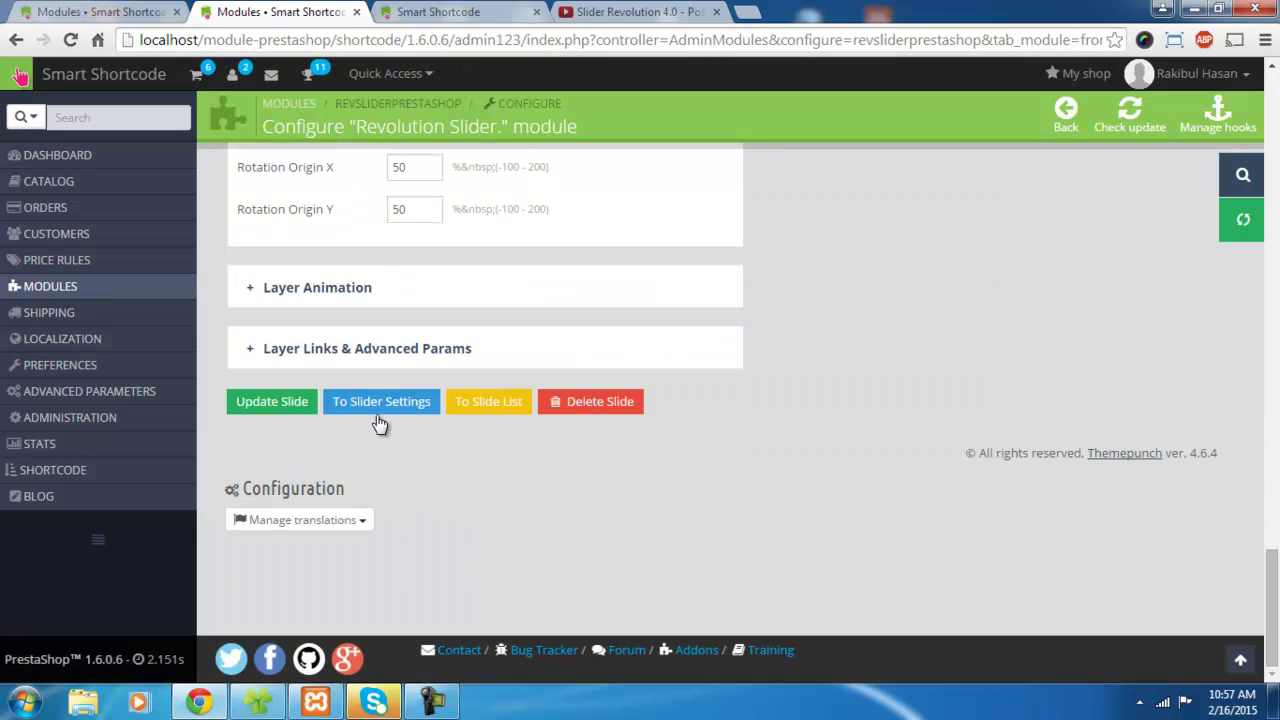
{"action": "left_click", "coordinate": [272, 401]}
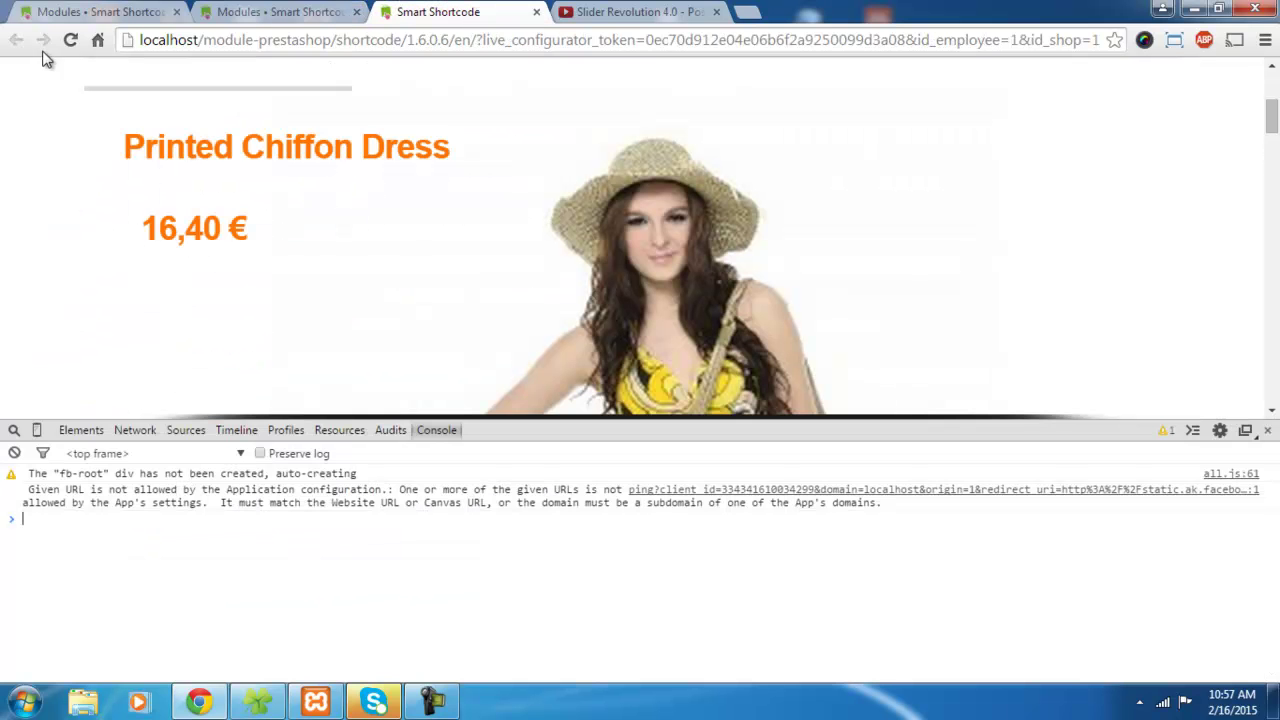
{"action": "left_click", "coordinate": [70, 41]}
{"action": "mouse_move", "coordinate": [459, 371]}
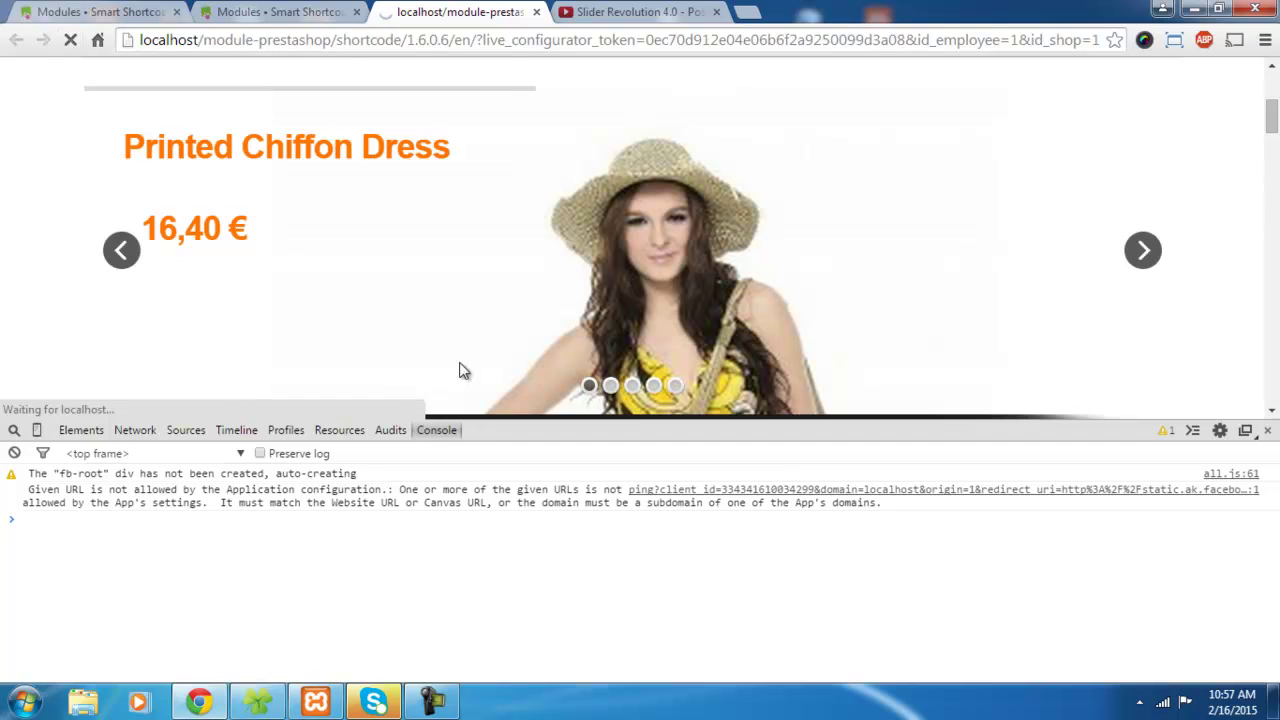
Close the developer console on the storefront and show the slider's second product slide to check the add-to-cart layer
{"action": "left_click", "coordinate": [1267, 430]}
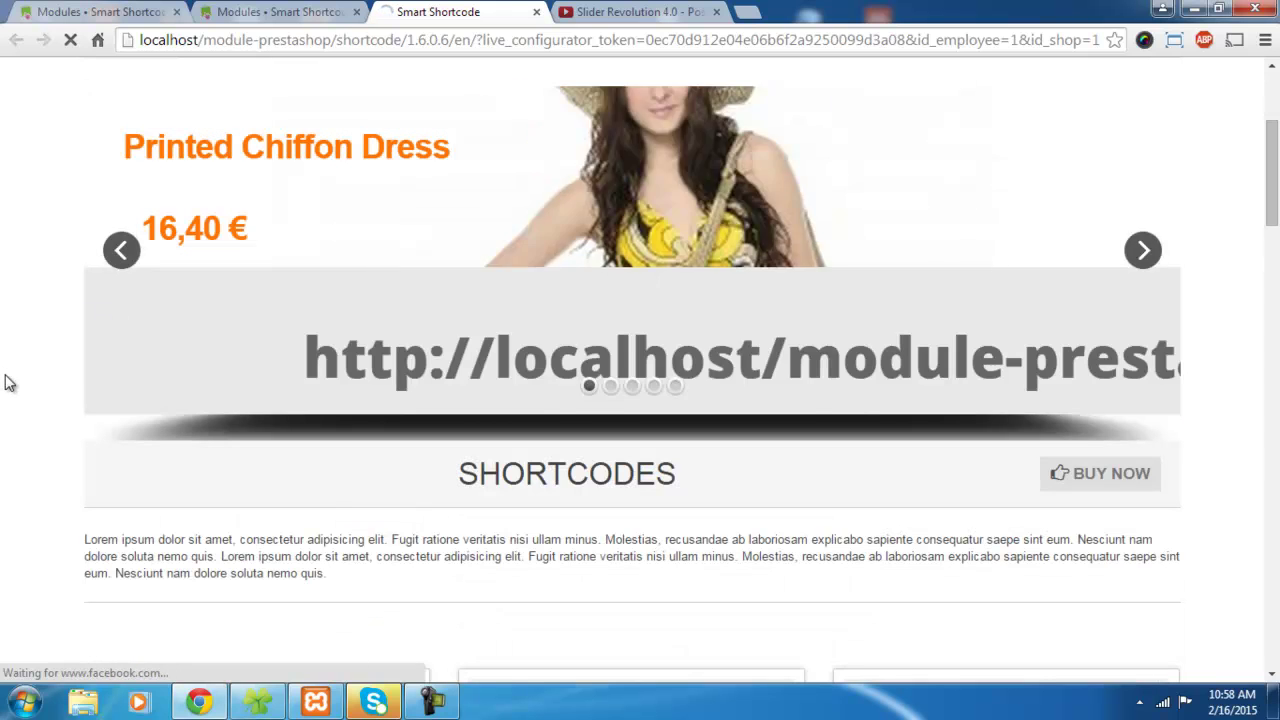
{"action": "mouse_move", "coordinate": [516, 344]}
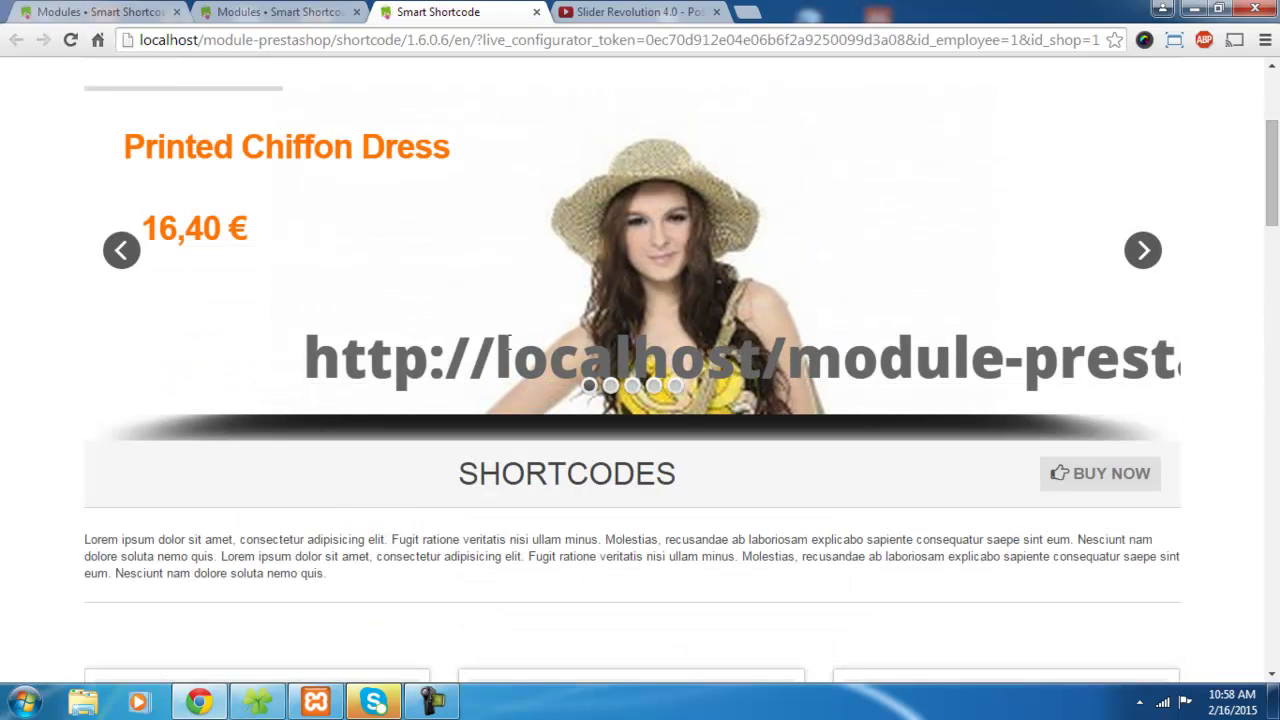
{"action": "left_click", "coordinate": [610, 385]}
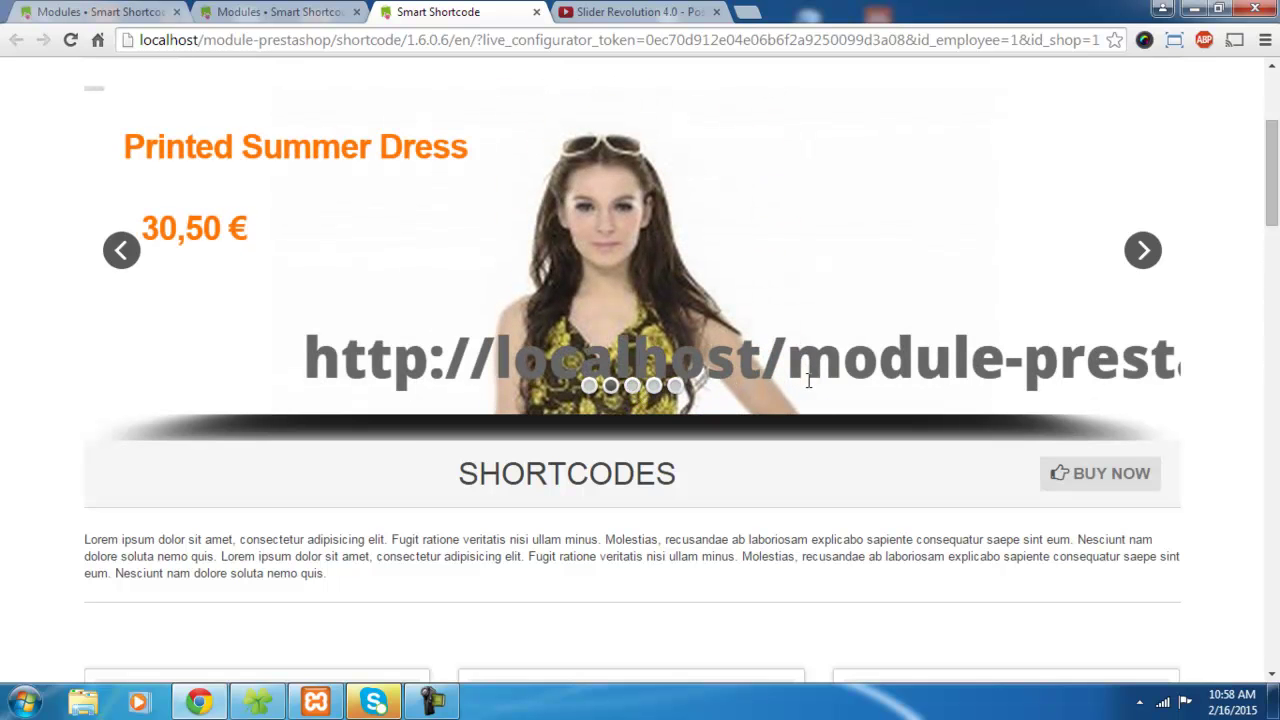
Replace the third layer's text in the slide editor with a blue button linking to %addtocart%, and update the slide
{"action": "left_click", "coordinate": [268, 10]}
{"action": "scroll", "coordinate": [554, 447], "scroll_direction": "up", "scroll_amount": 10}
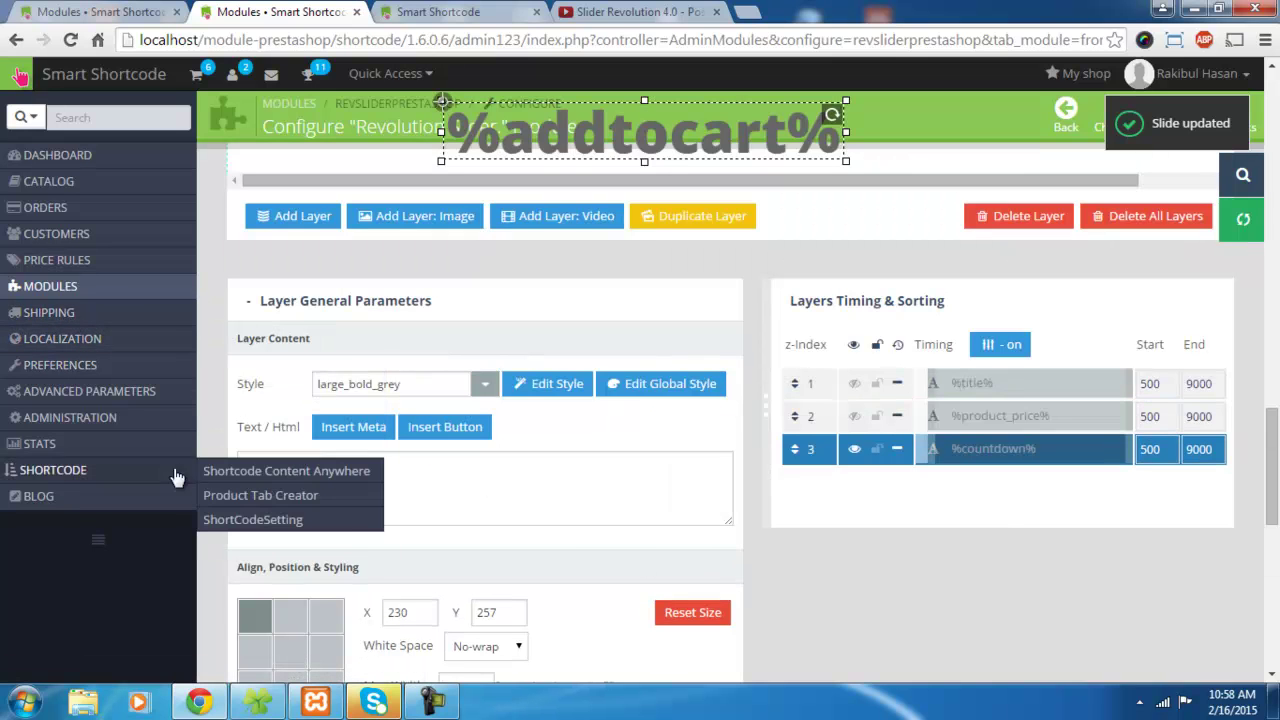
{"action": "left_click", "coordinate": [241, 464]}
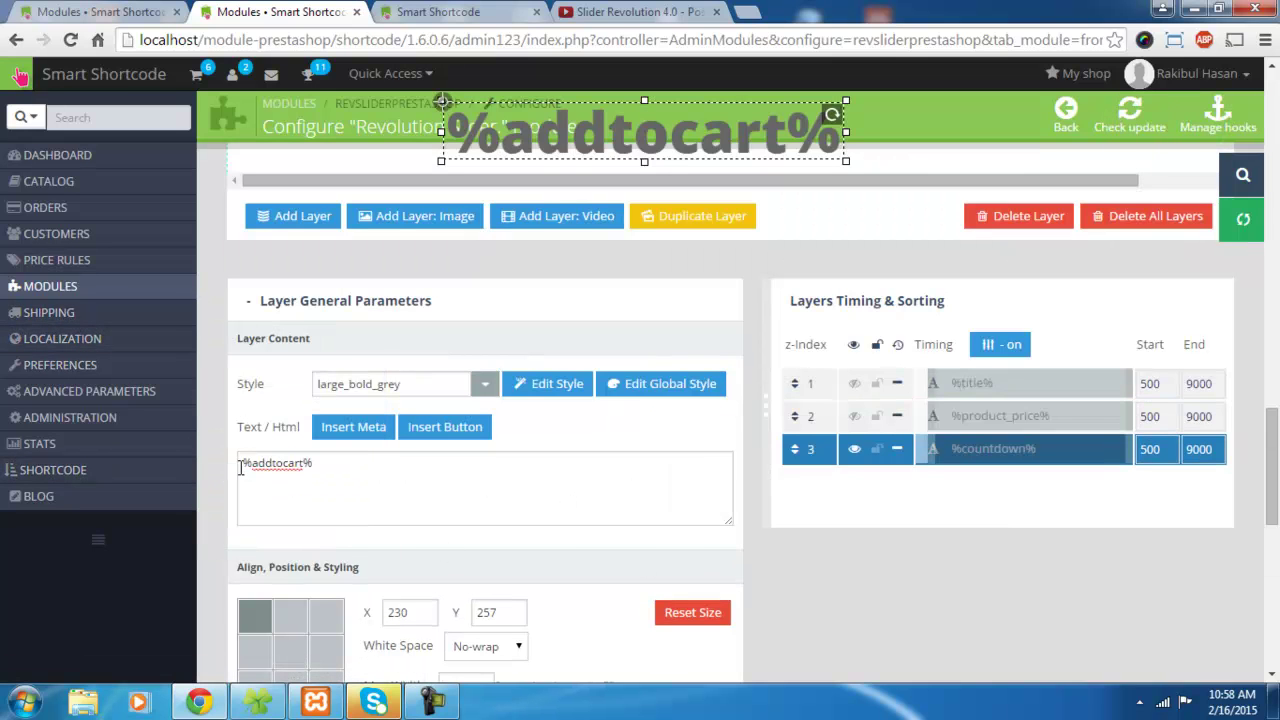
{"action": "left_click", "coordinate": [431, 432]}
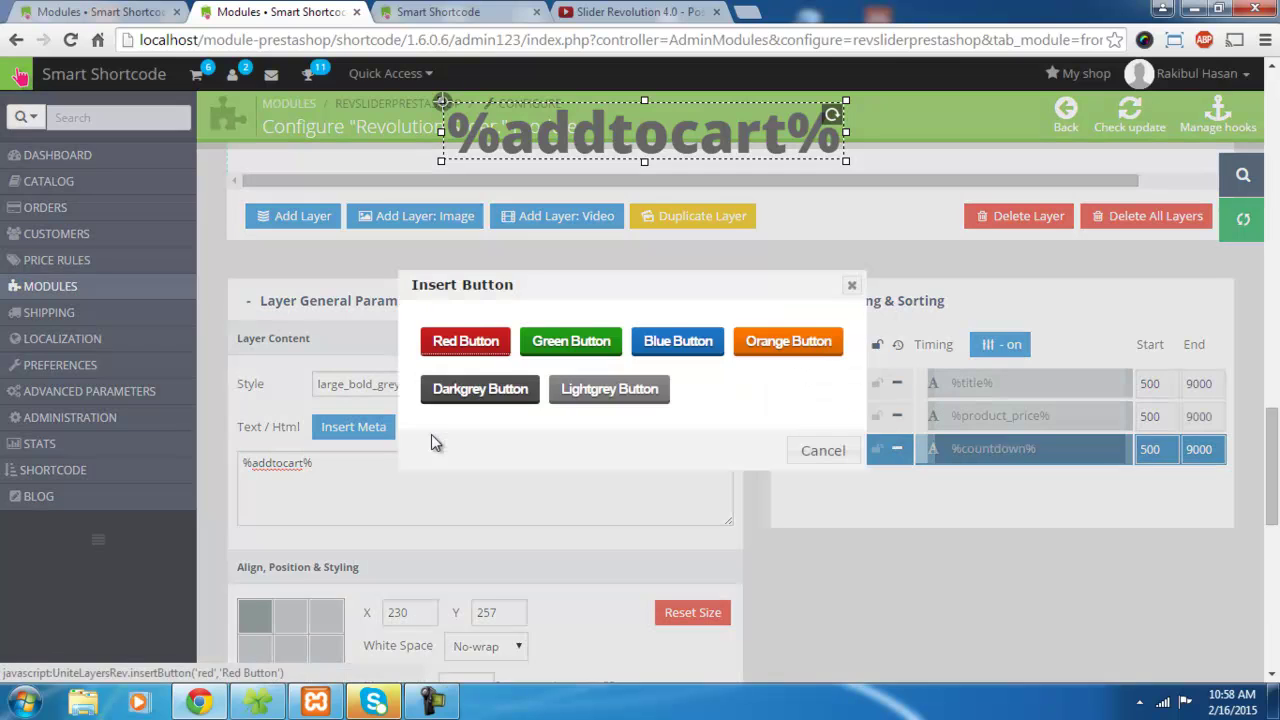
{"action": "left_click", "coordinate": [694, 352]}
{"action": "left_click", "coordinate": [312, 463], "text": "shift"}
{"action": "key", "text": "ctrl+x"}
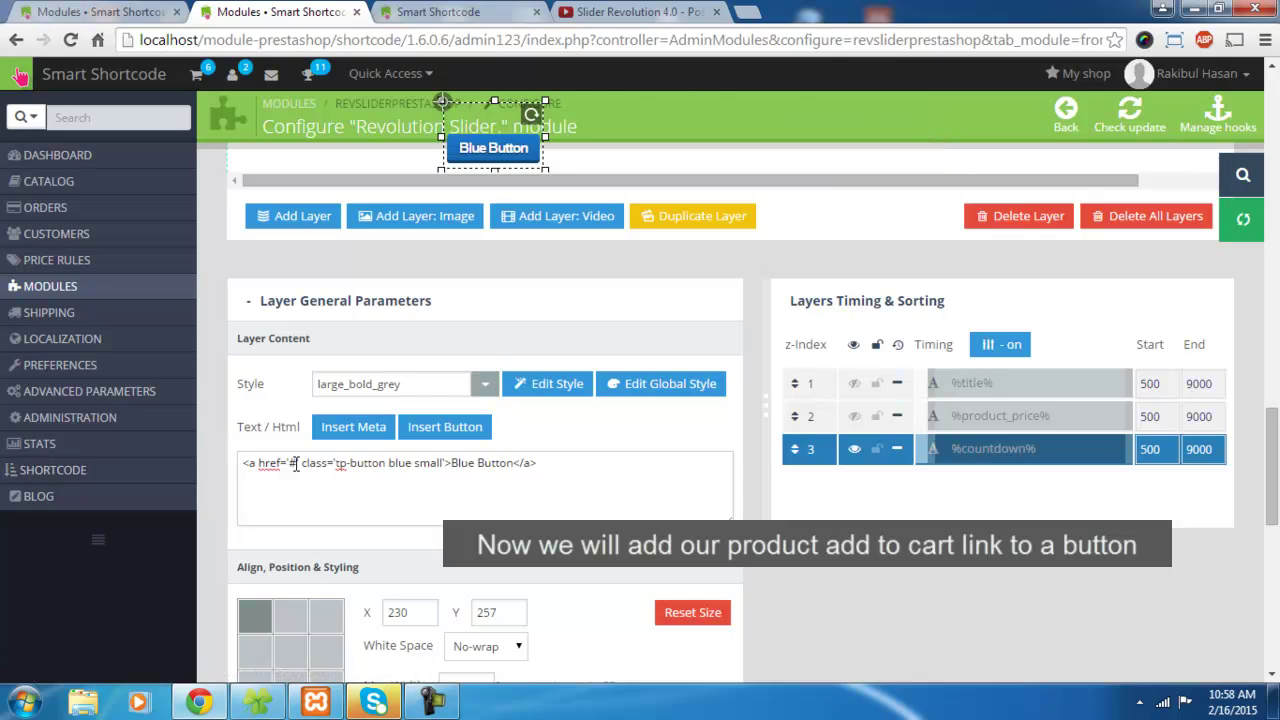
{"action": "key", "text": "ctrl+v"}
{"action": "scroll", "coordinate": [654, 489], "scroll_direction": "down", "scroll_amount": 8}
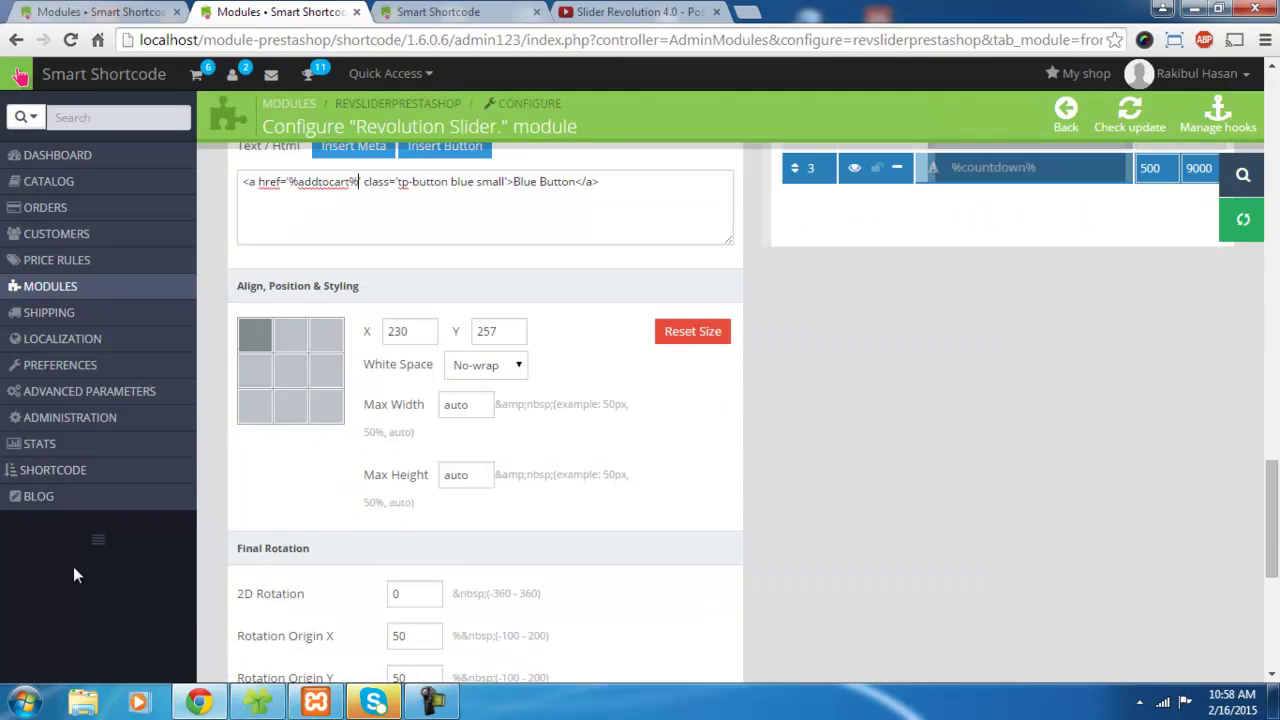
{"action": "left_click", "coordinate": [272, 404]}
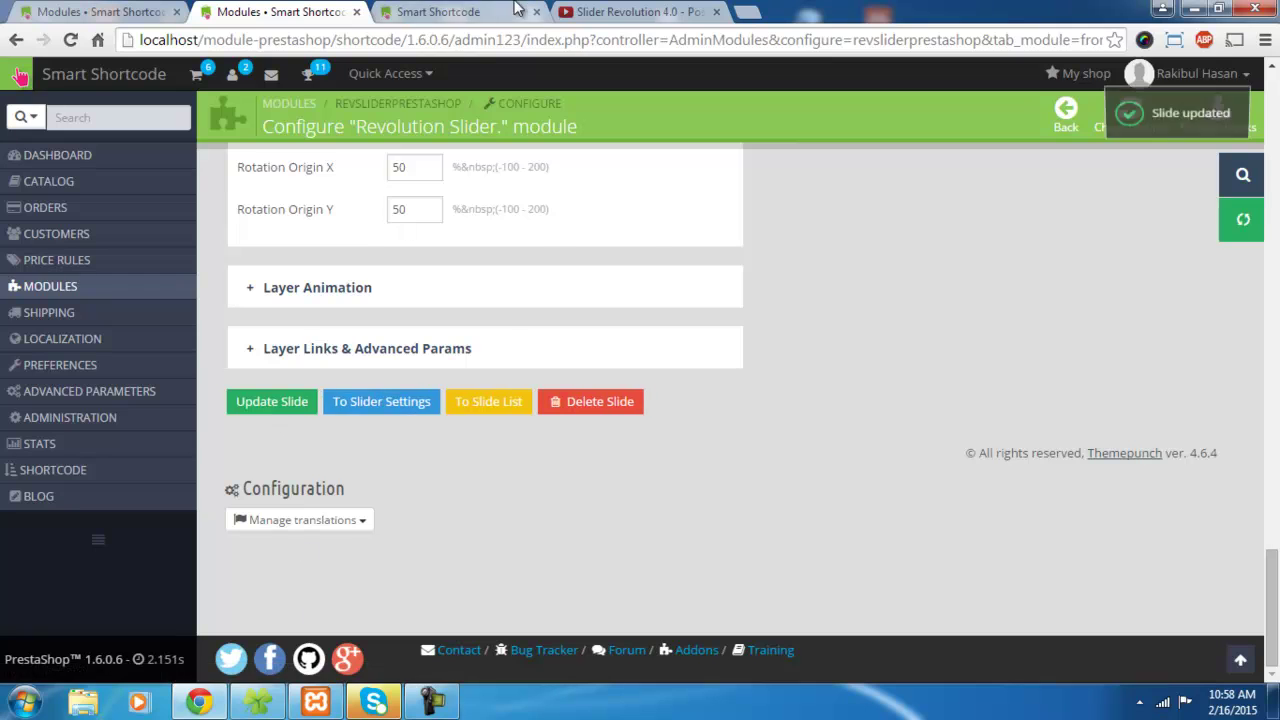
Reload the storefront, add the Printed Chiffon Dress to the cart with the slider's Blue Button and check the cart contents
{"action": "left_click", "coordinate": [480, 12]}
{"action": "left_click", "coordinate": [70, 40]}
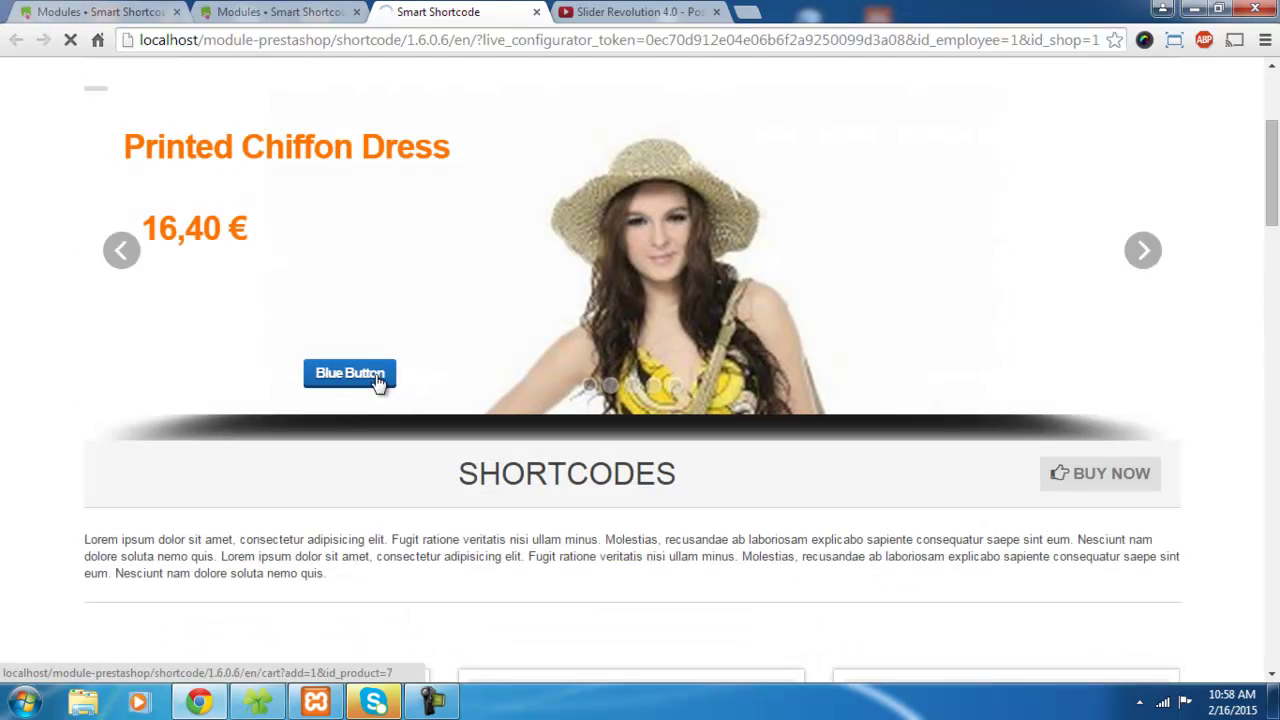
{"action": "left_click", "coordinate": [350, 376]}
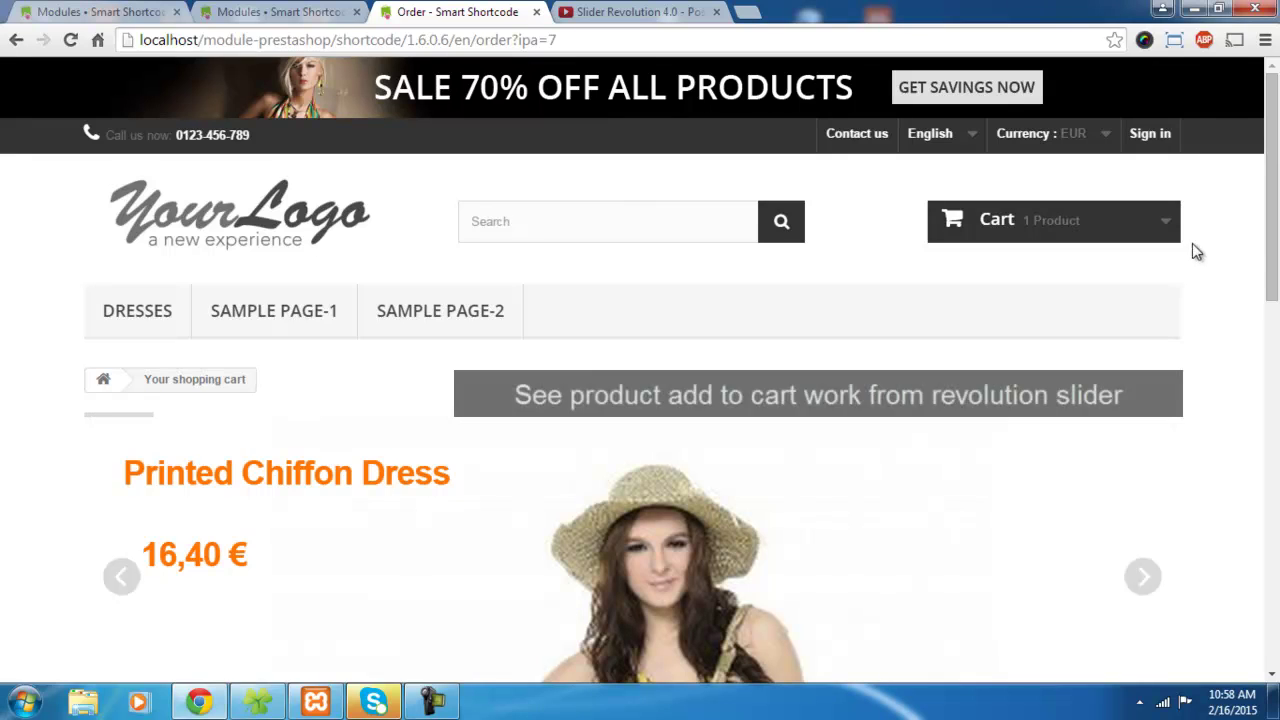
{"action": "mouse_move", "coordinate": [1166, 223]}
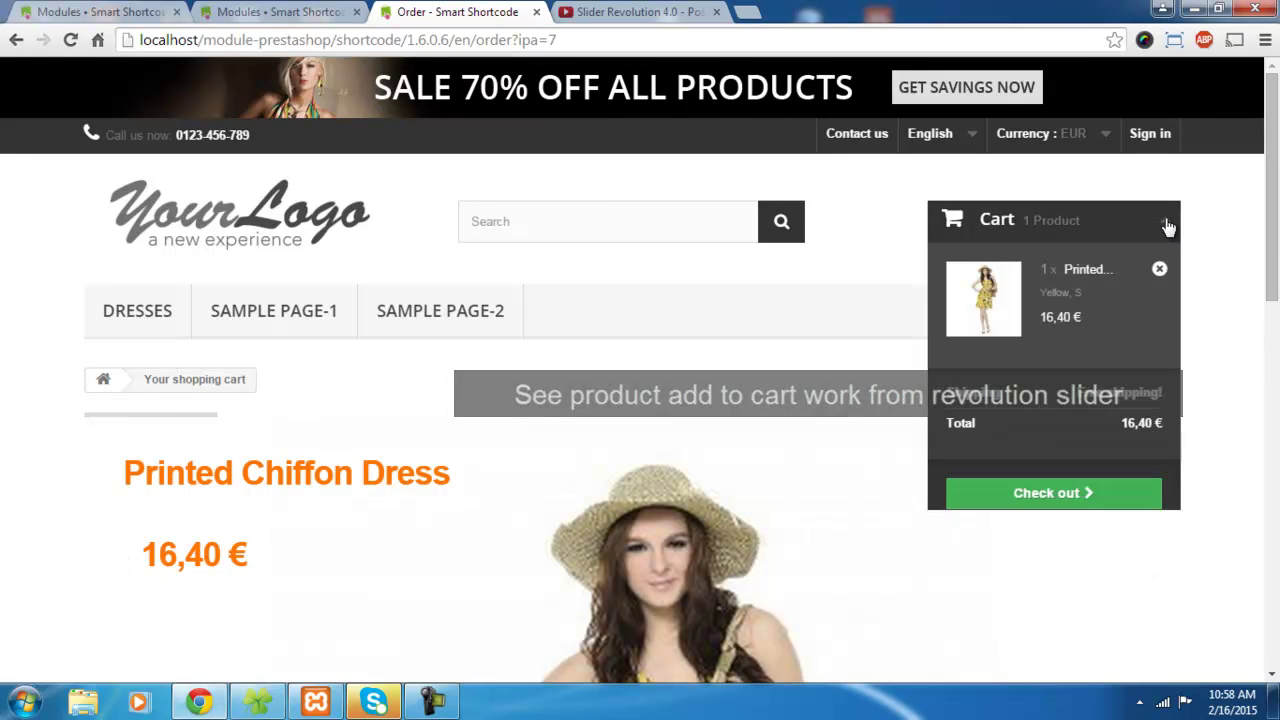